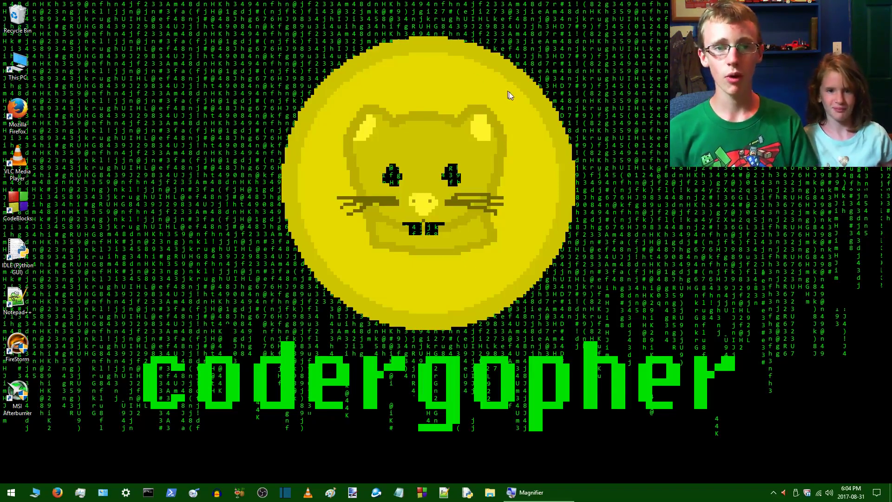
Step: Open the USB DISK (E:) drive and run the rabbit left and right until game over
double_click(21, 74)
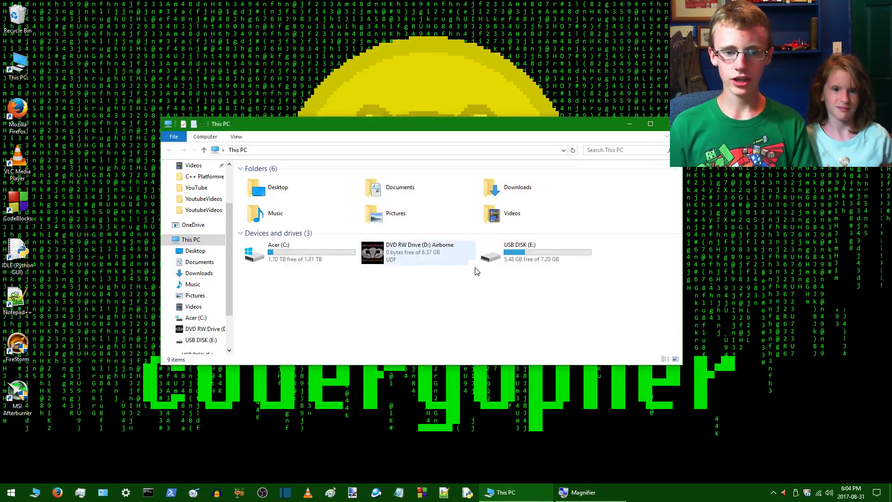
double_click(536, 252)
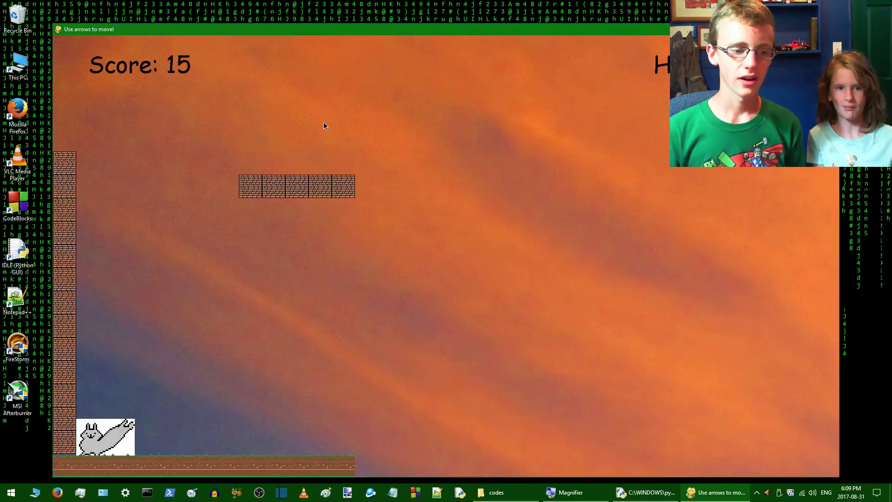
key(Right)
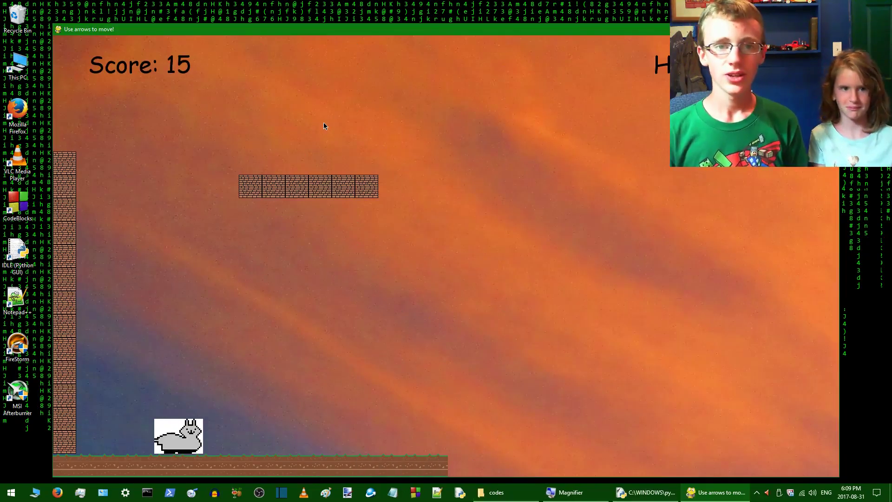
key(Left)
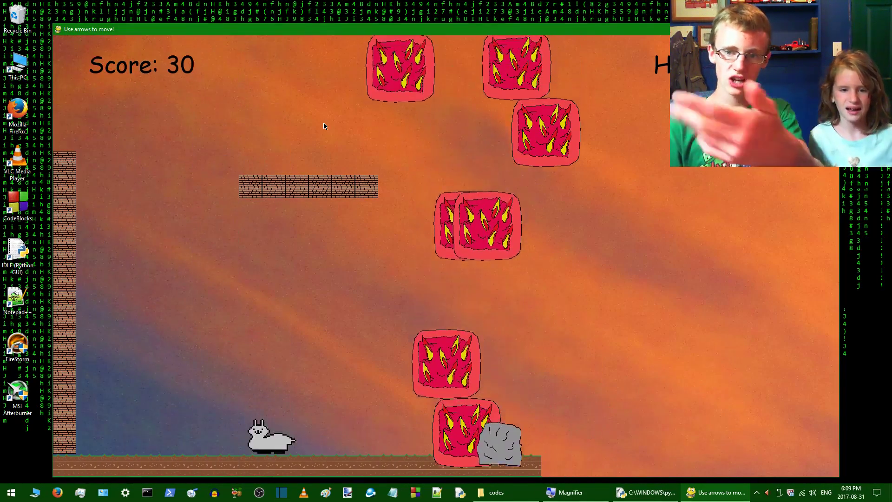
key(Right)
key(Left)
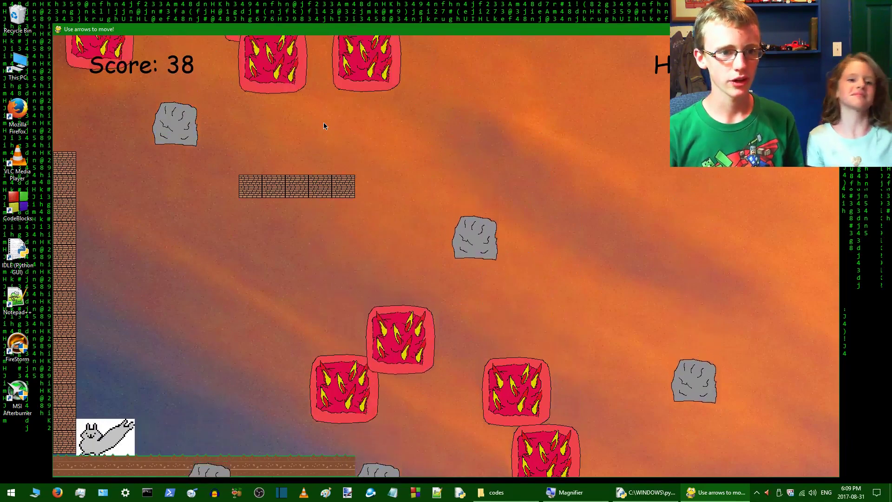
key(Right)
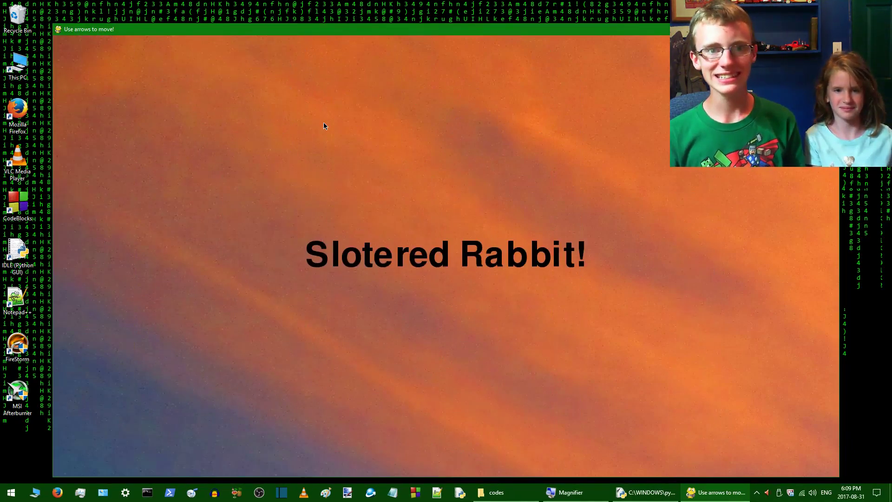
key(Right)
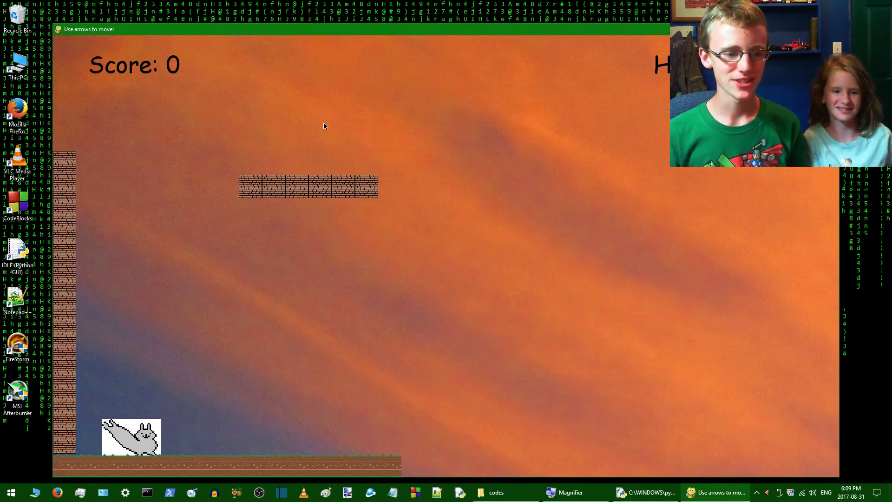
Step: Play another round, jumping the rabbit up the staircase until it gets hit
key(Left)
key(Left)
key(Right)
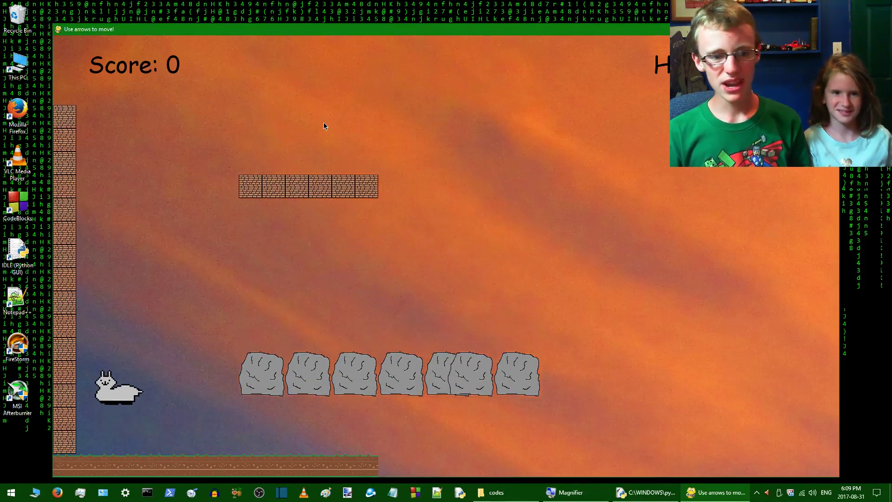
key(Up)
key(Right)
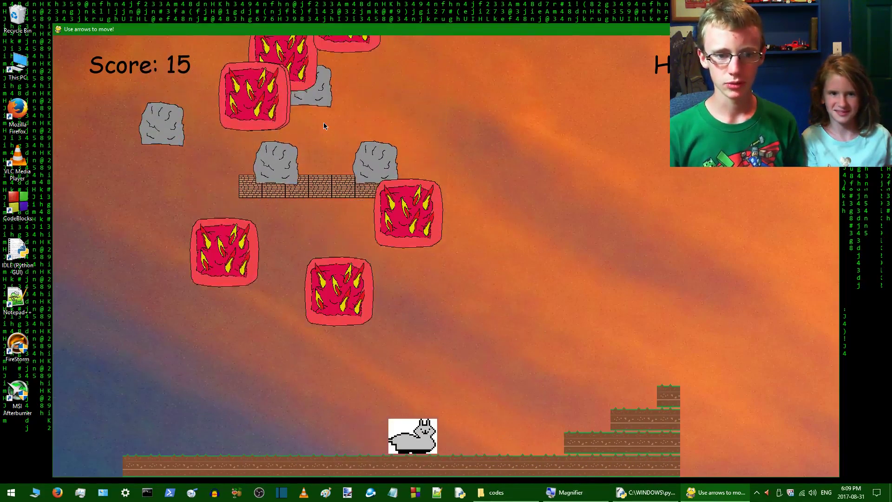
key(Right)
key(Up)
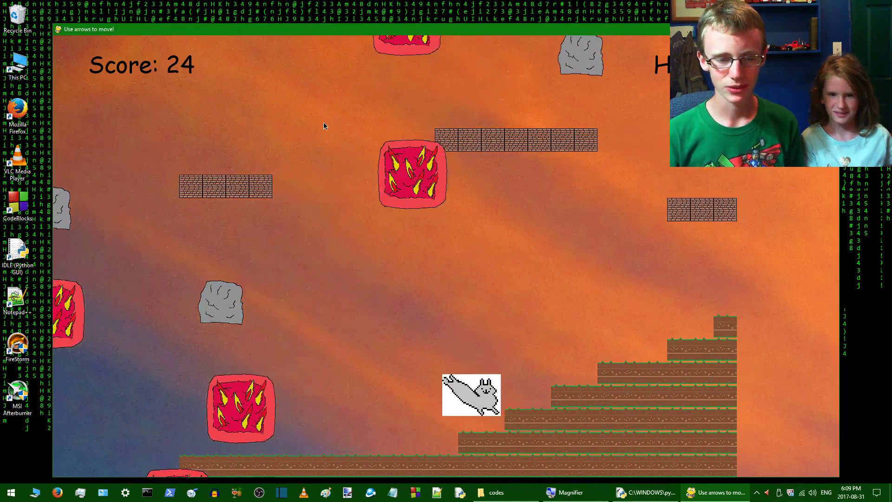
key(Left)
key(Left)
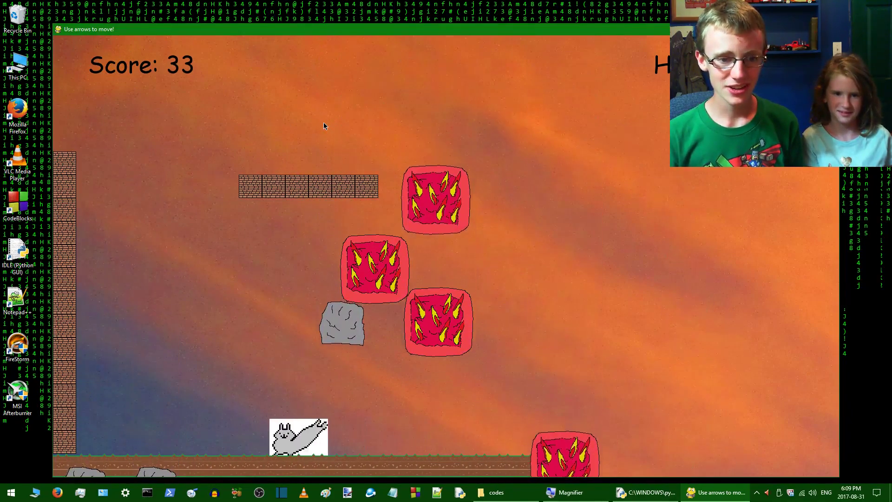
key(Right)
key(Left)
key(Right)
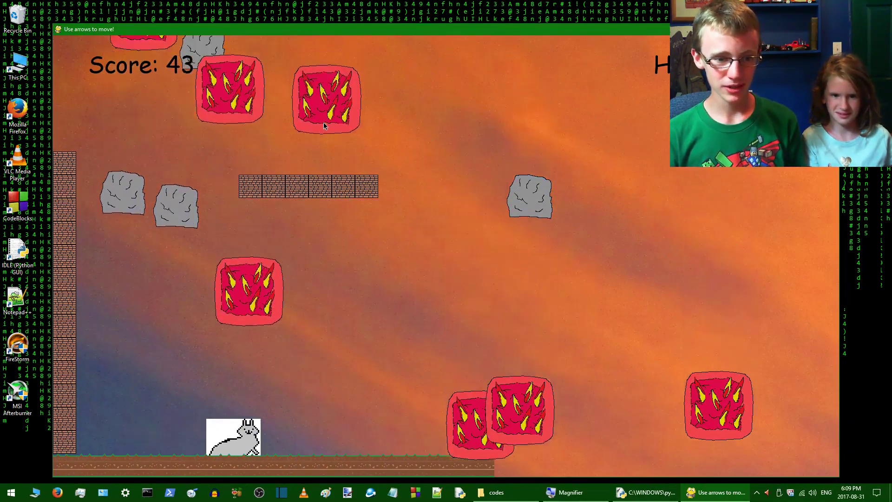
key(Right)
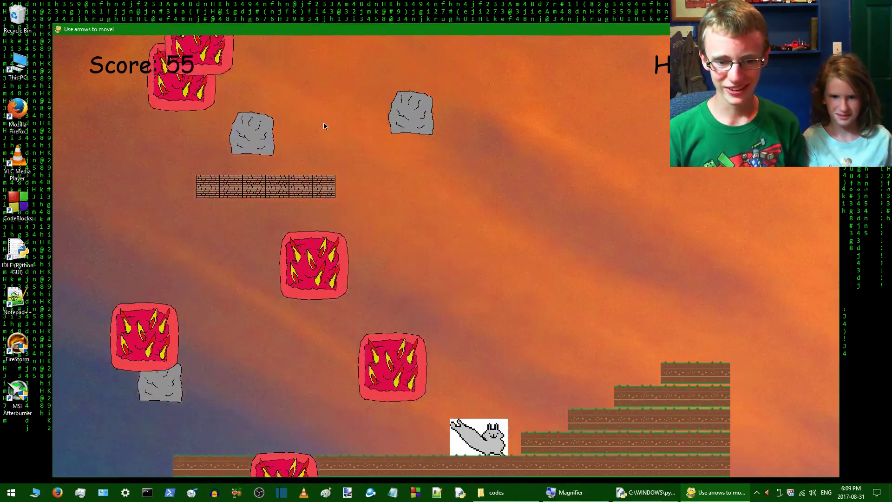
key(Up)
key(Right)
key(Up)
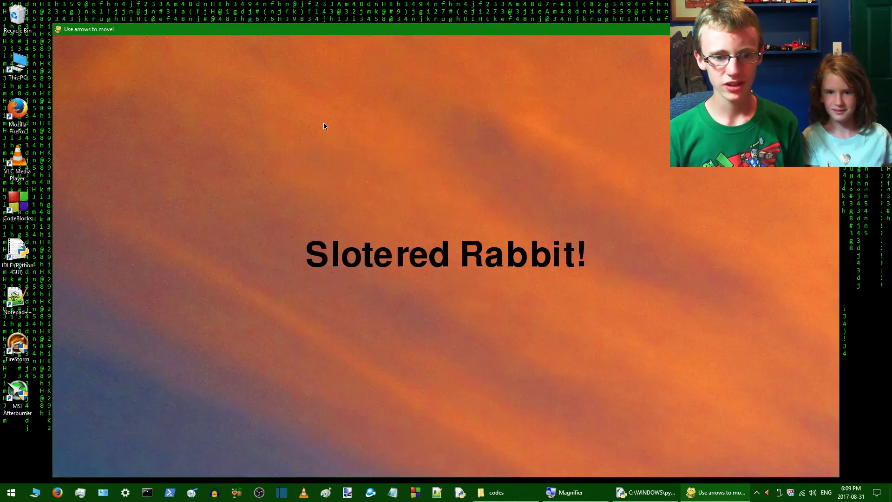
key(Right)
Step: Play more rounds dodging falling blocks and climbing the stair pyramid, then launch Firefox
key(Right)
key(Up)
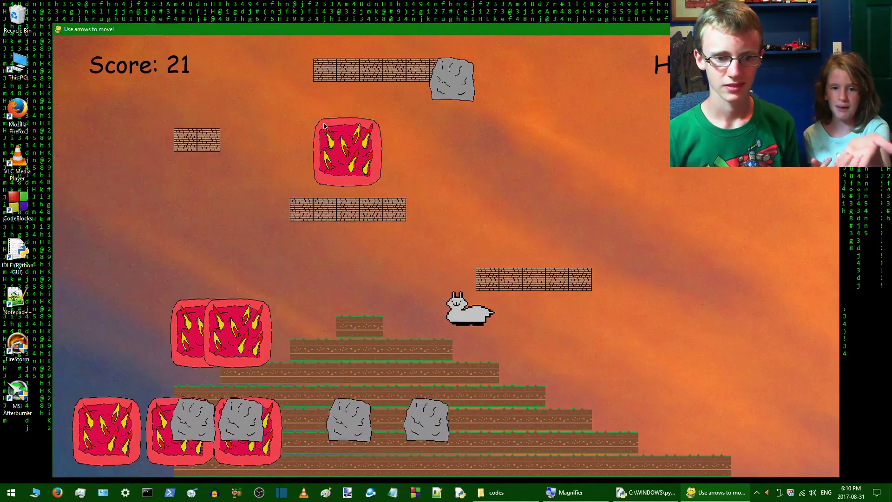
key(Right)
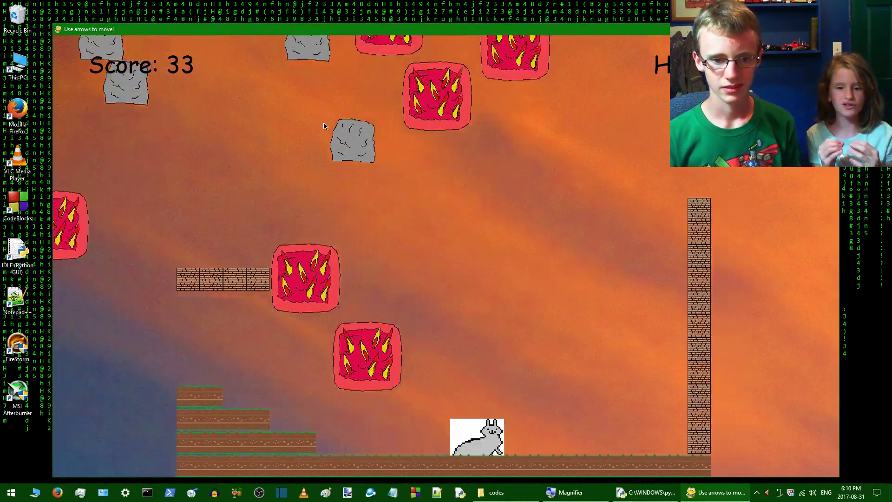
key(Left)
key(Up)
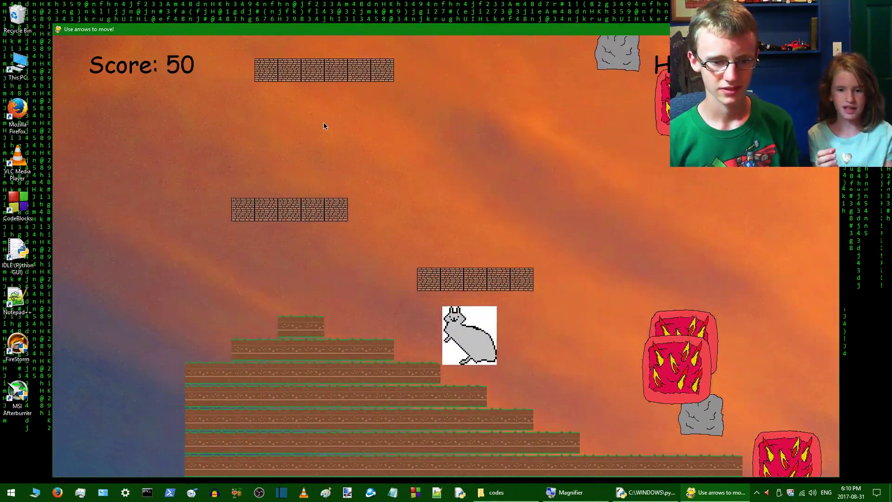
key(Right)
key(Up)
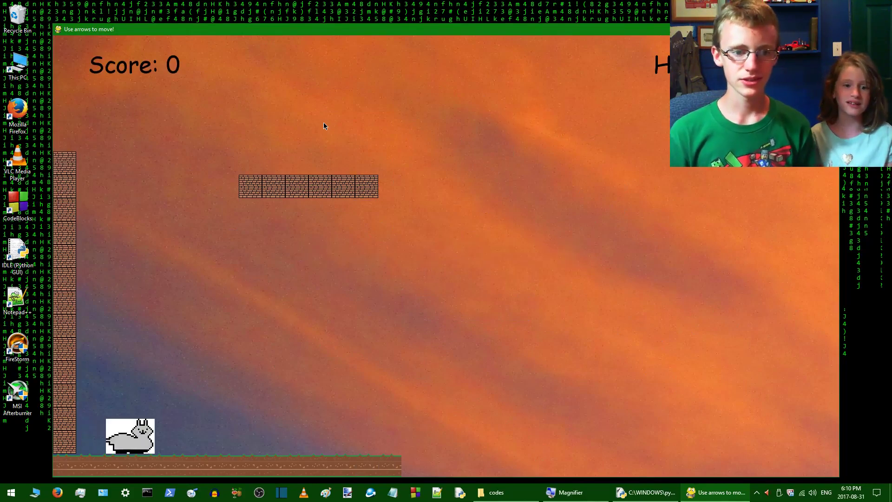
key(Right)
key(Up)
key(Left)
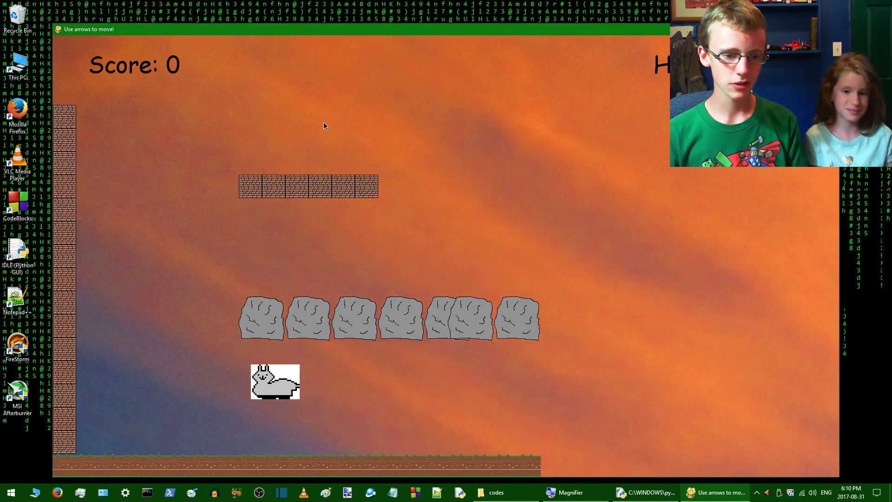
key(Right)
key(Right)
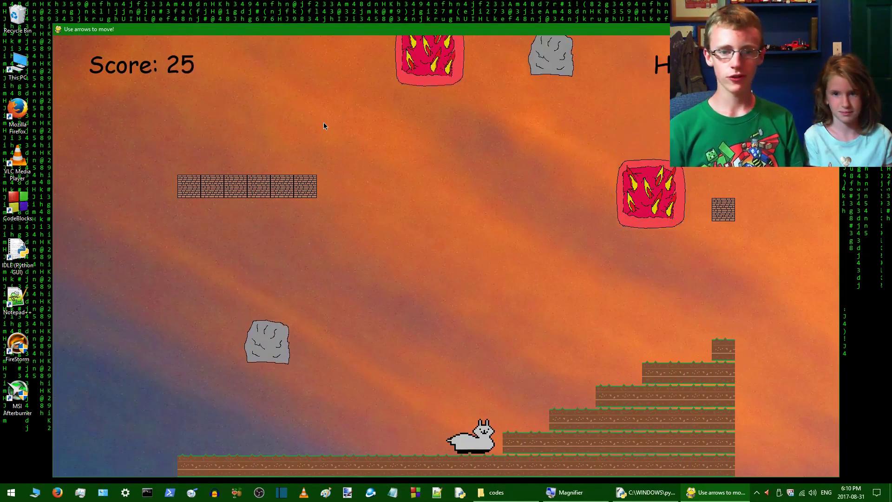
key(Up)
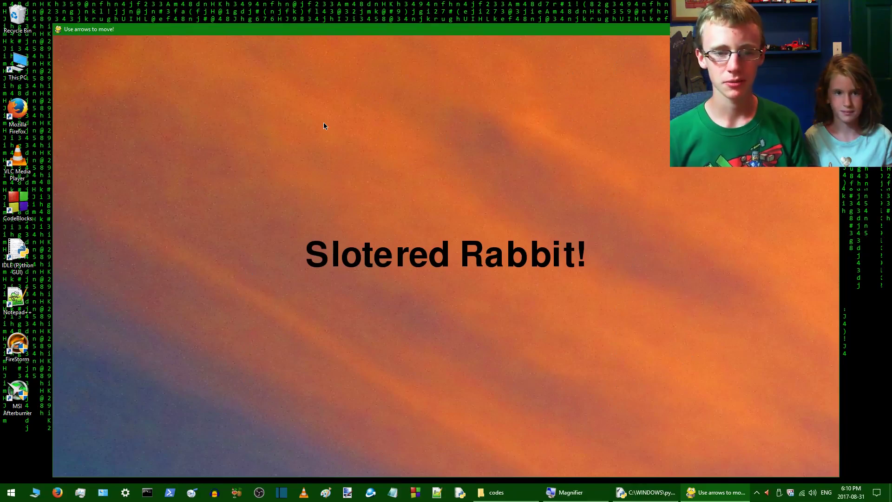
key(Right)
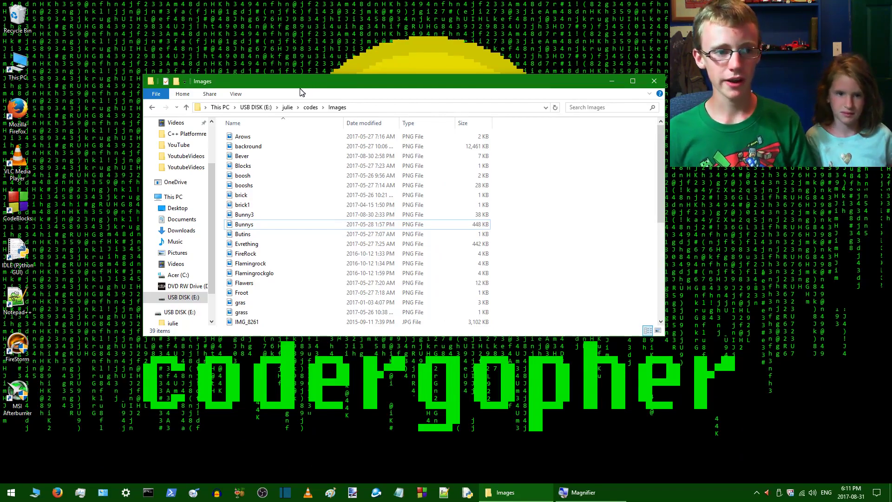
double_click(19, 113)
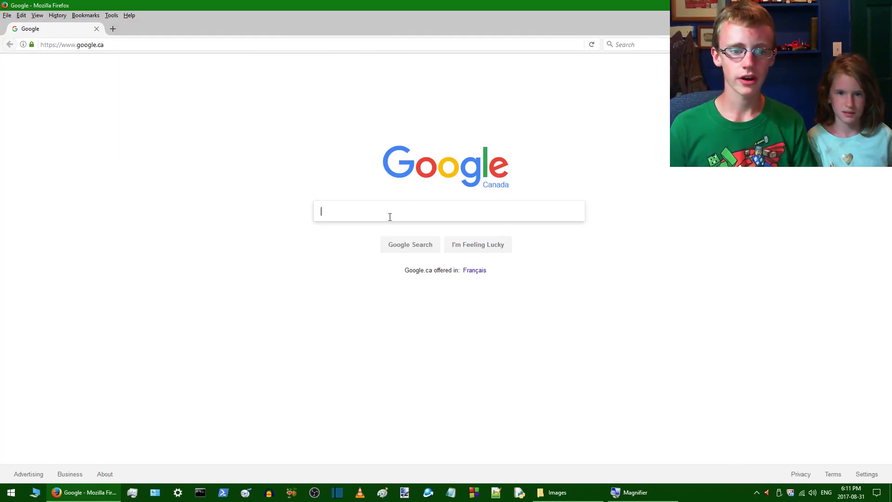
Step: Search Google for 'paint.net download' from the 'paint.' suggestion and magnify the results
text(paint.)
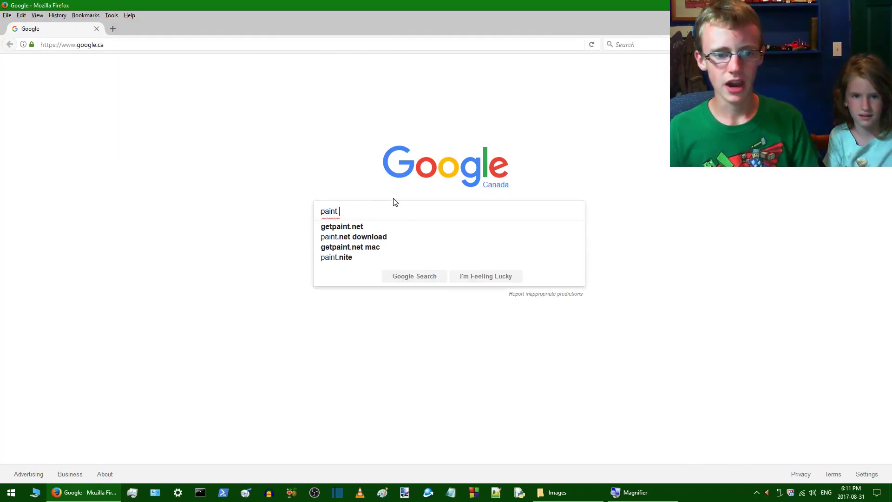
click(375, 238)
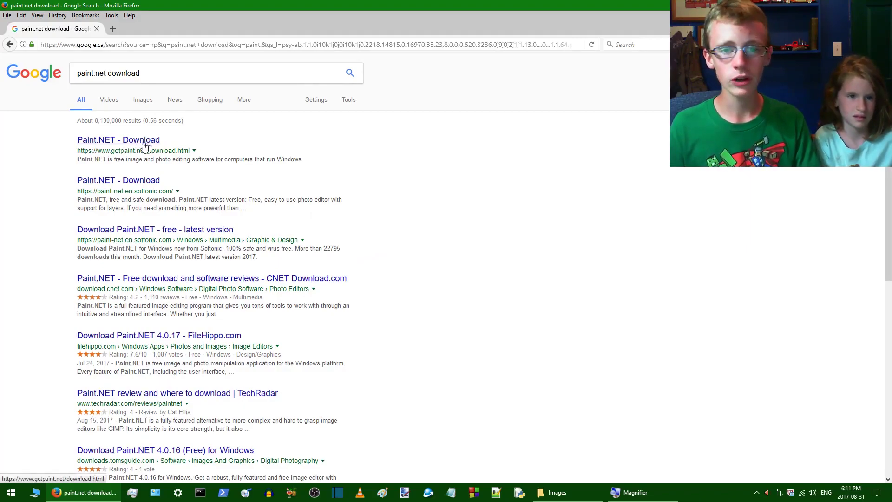
key(super+plus)
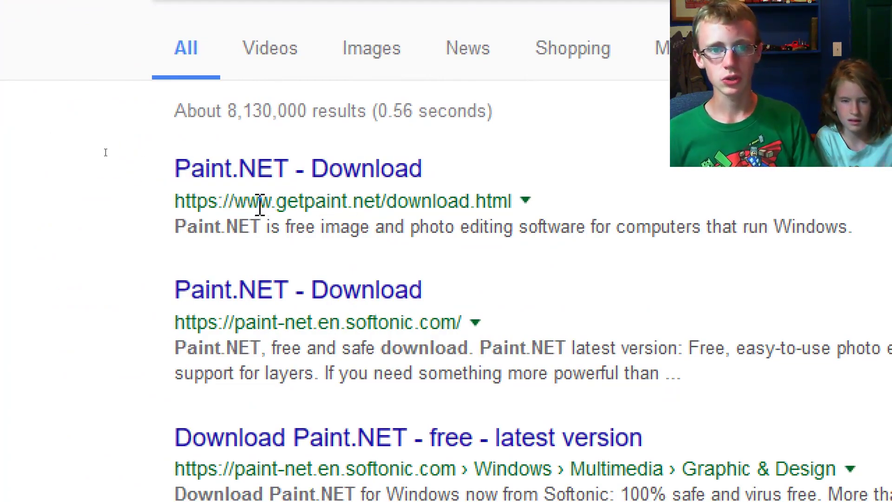
drag(269, 182, 274, 185)
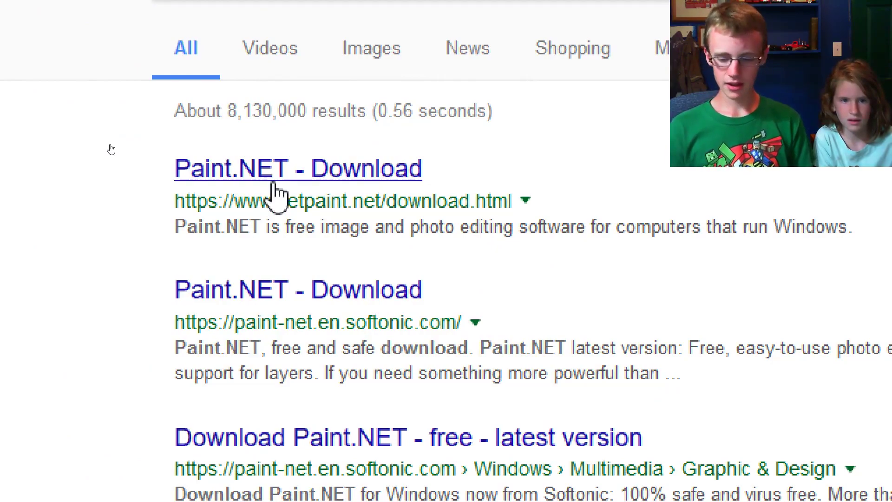
key(super+minus)
key(super+minus)
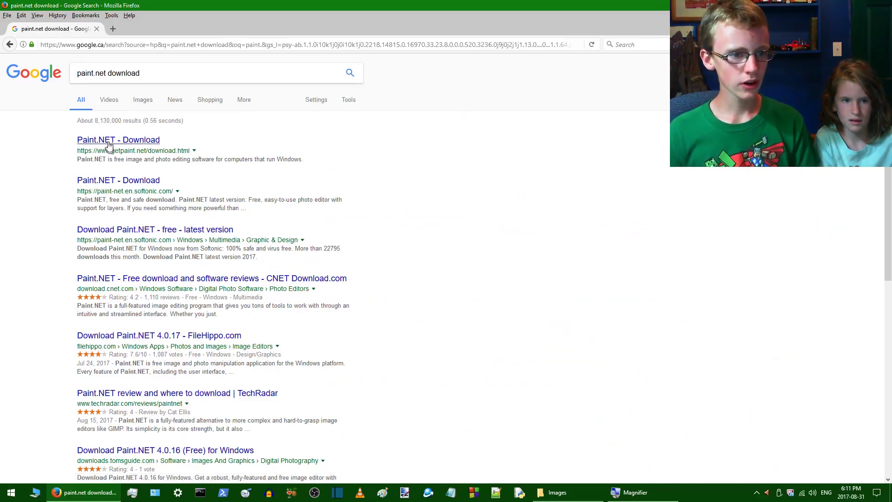
Step: Open the getpaint.net download page and scroll through it to the Download table
click(109, 142)
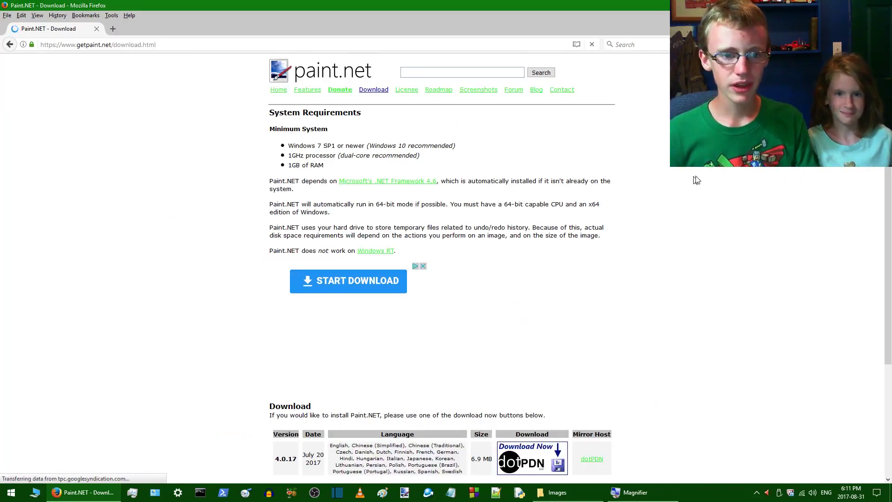
scroll(564, 261, down, 3)
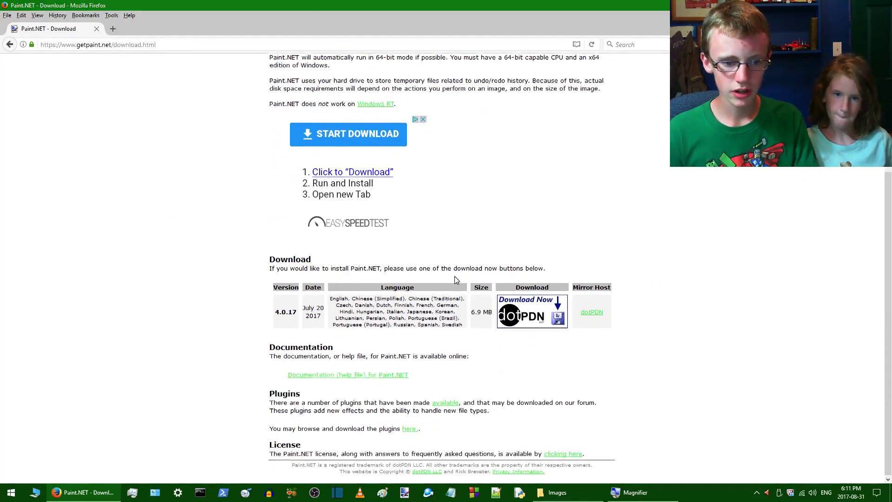
scroll(250, 296, up, 3)
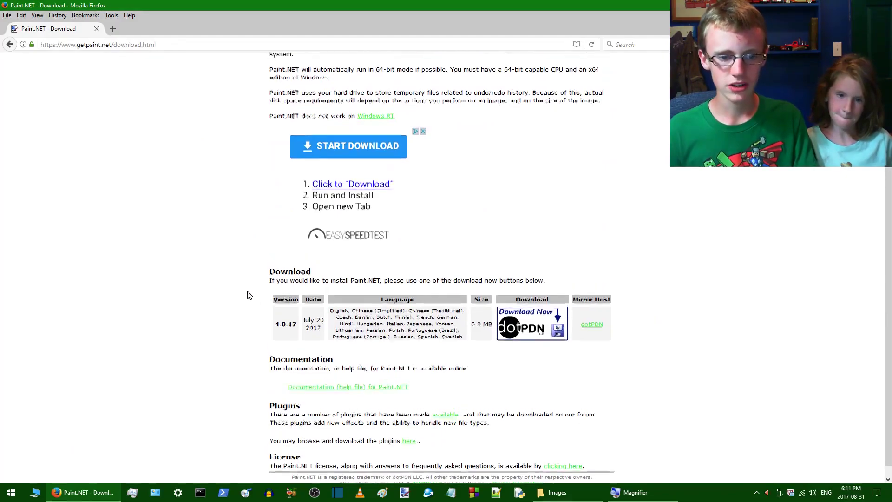
scroll(260, 304, down, 3)
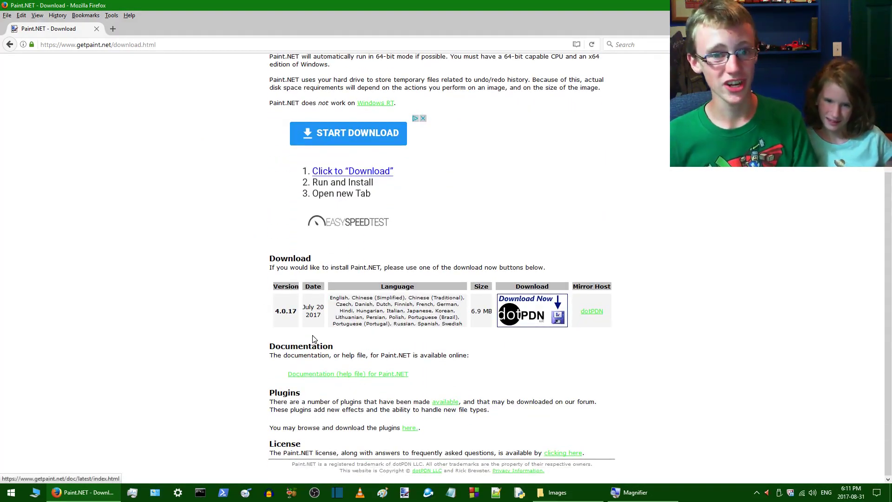
scroll(223, 272, up, 3)
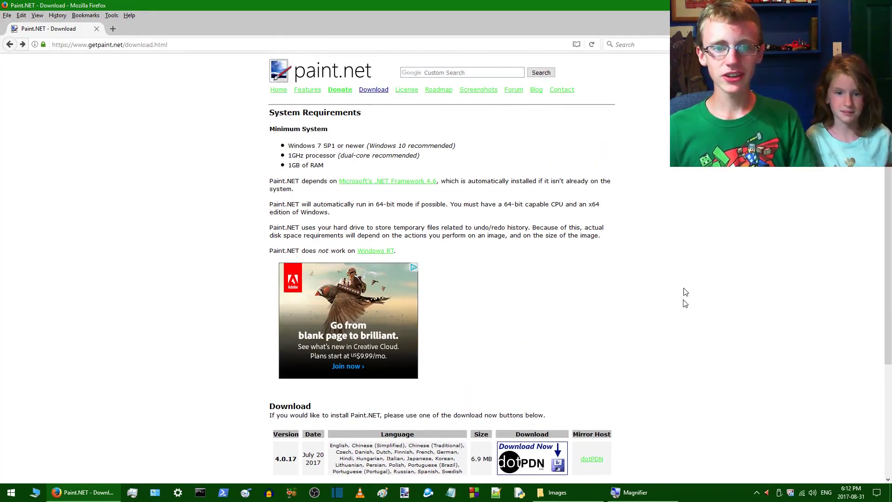
scroll(510, 225, down, 3)
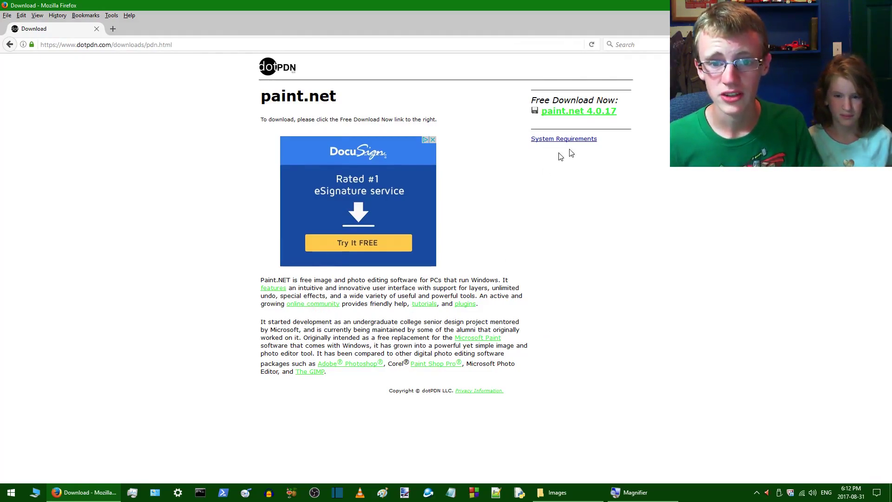
Step: Download paint.net.4.0.17.install.zip and drag it from the Downloads list onto the desktop
click(608, 118)
click(607, 118)
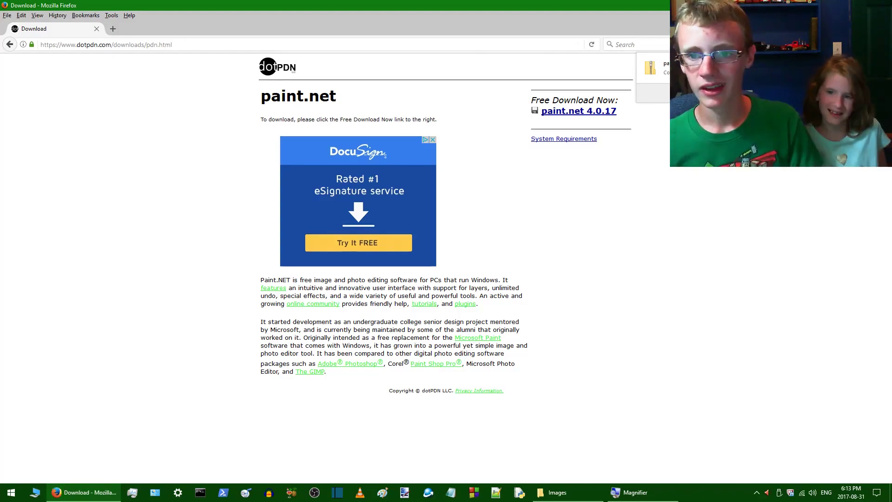
drag(697, 6, 600, 130)
click(639, 173)
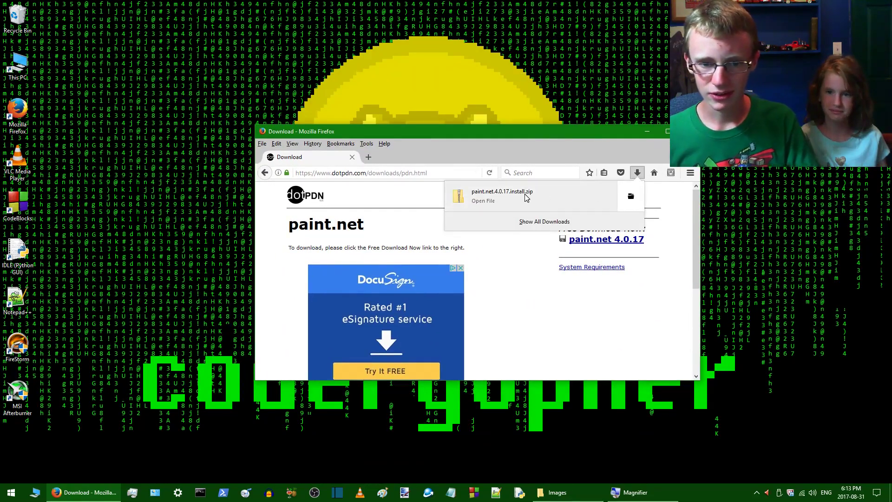
drag(525, 198, 370, 21)
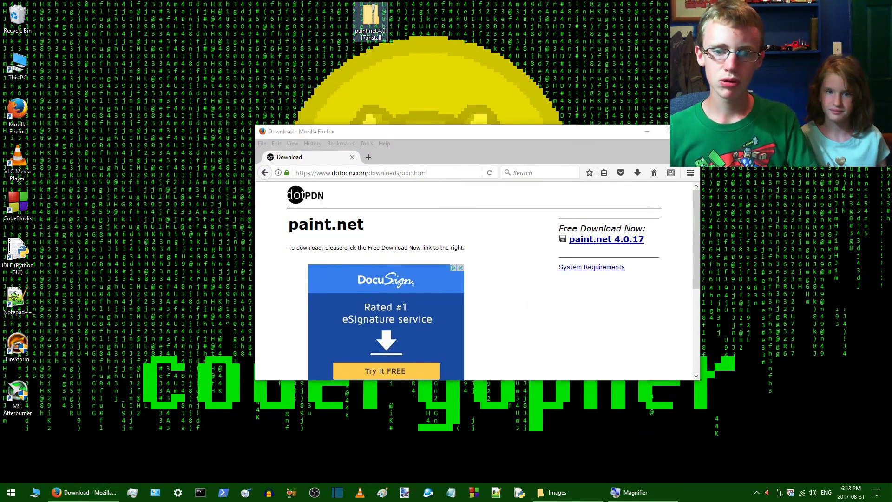
Step: Close Firefox and extract the paint.net zip on the desktop with Extract All
key(alt+F4)
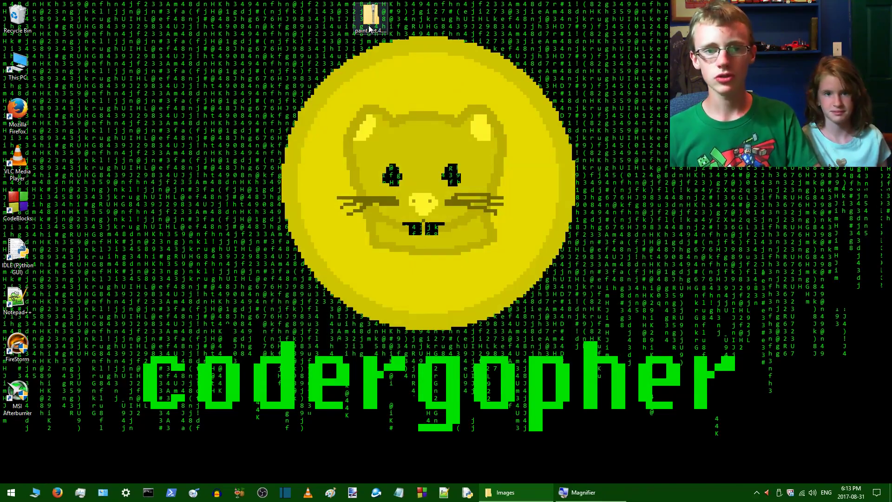
key(super+plus)
key(super+plus)
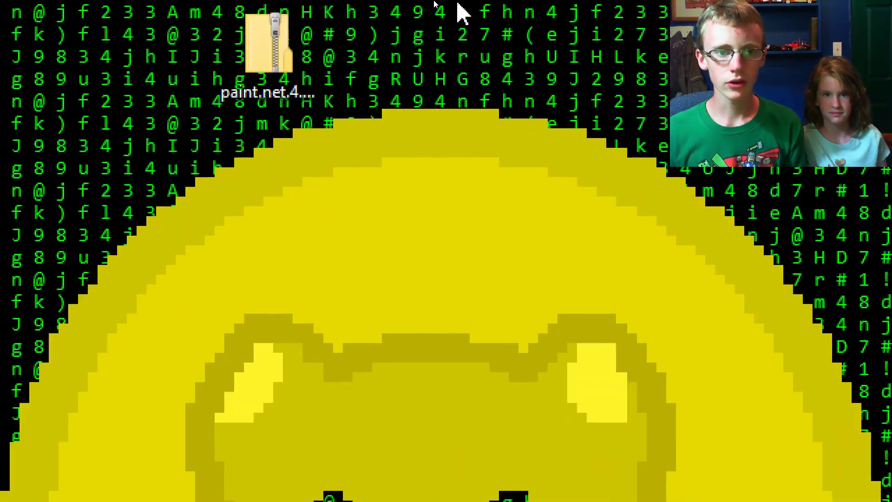
right_click(369, 23)
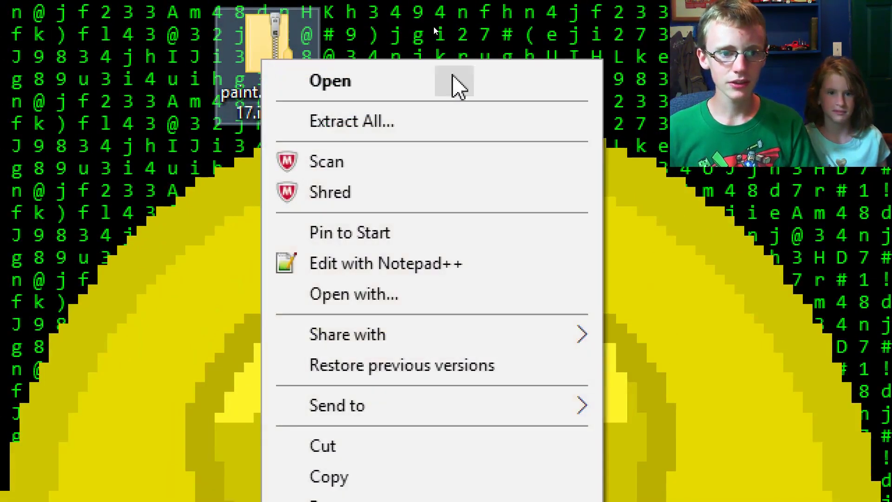
click(385, 122)
key(super+minus)
key(super+minus)
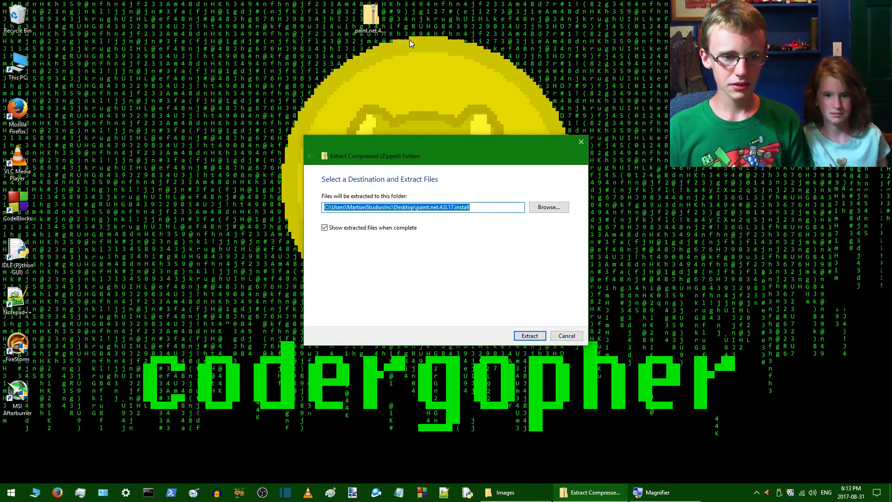
click(530, 335)
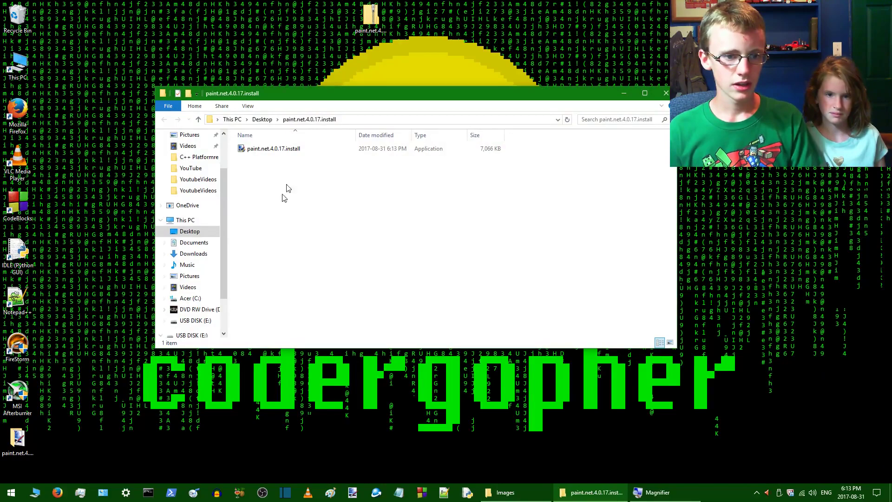
Step: Run paint.net.4.0.17.install with the Express option, accepting the licence agreement
double_click(288, 150)
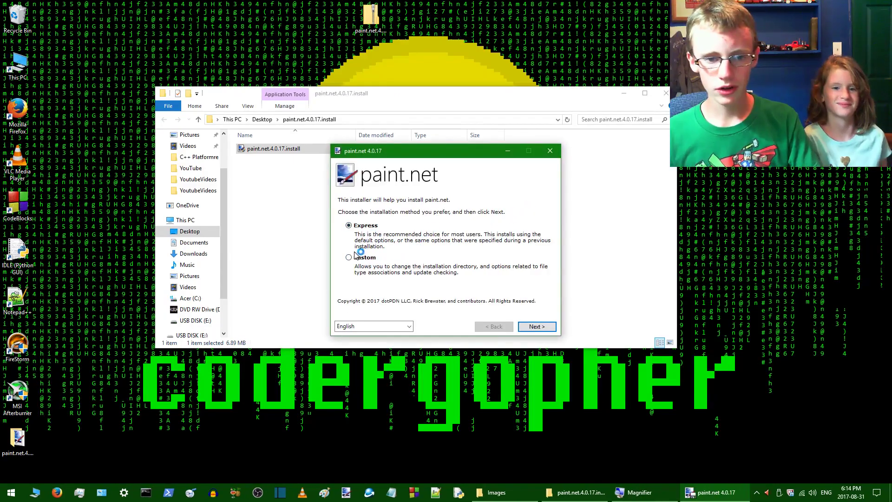
click(534, 327)
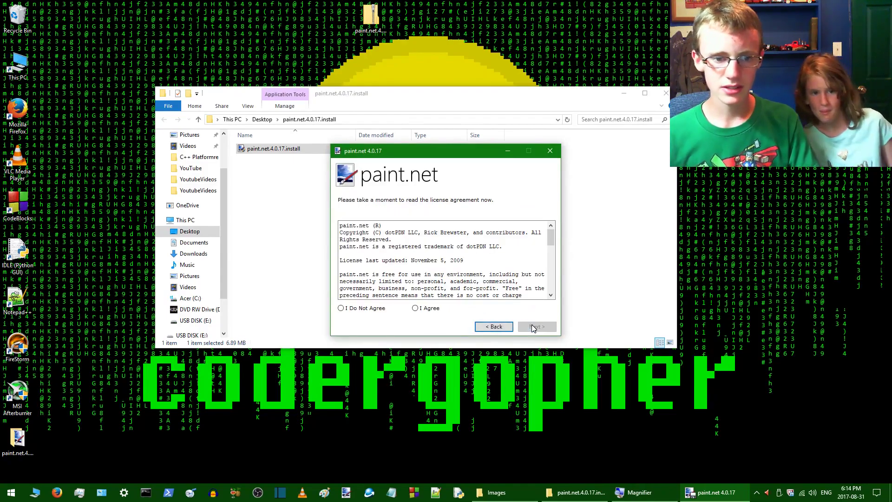
click(355, 310)
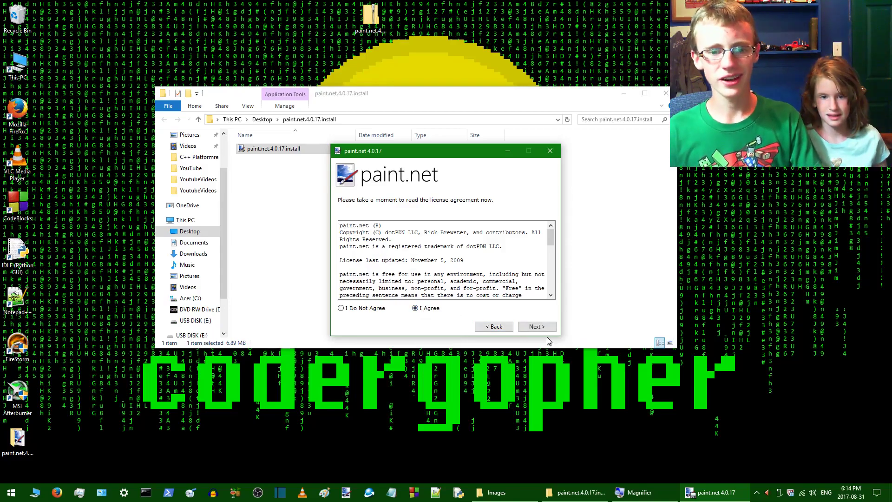
click(538, 328)
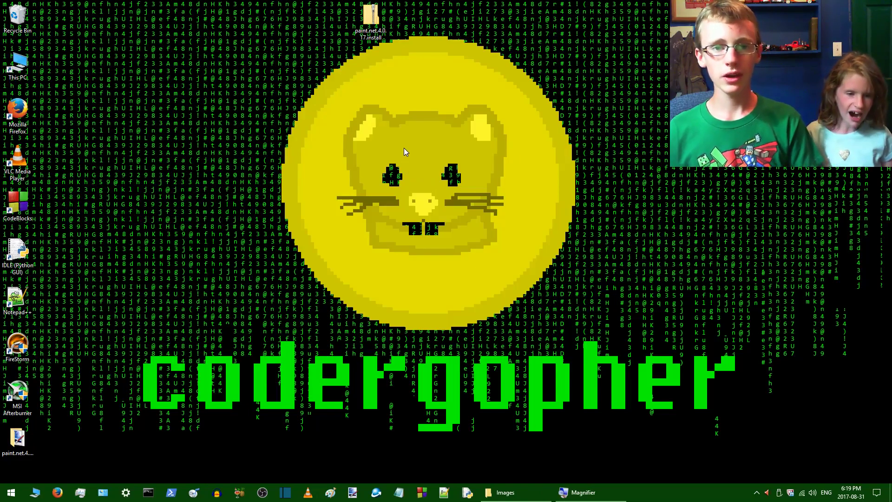
Step: Open Bunnys.png from the Images folder using Open with > paint.net
click(505, 492)
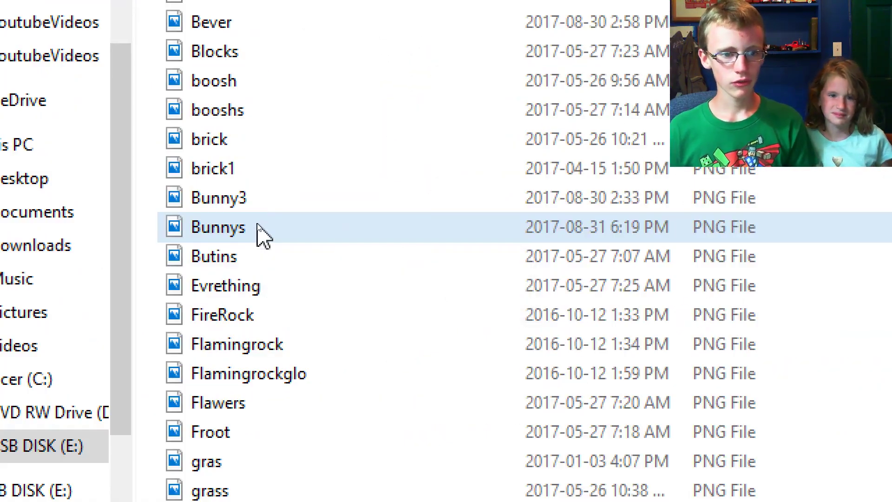
right_click(258, 226)
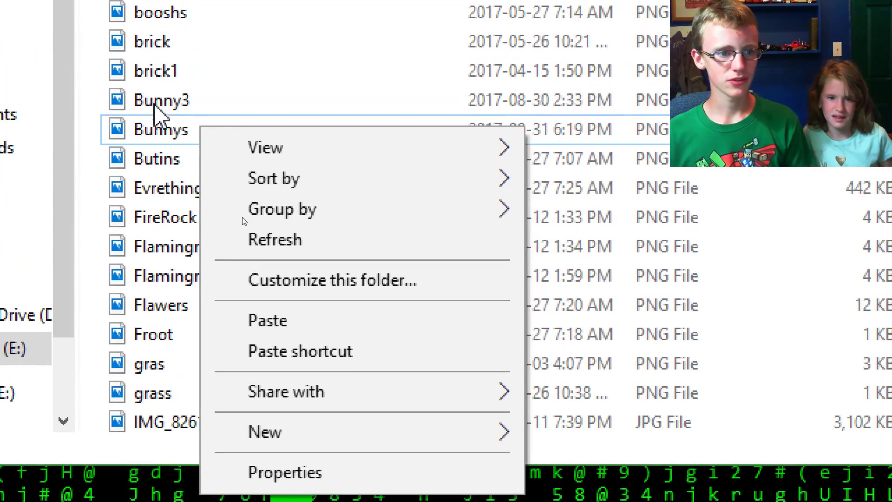
click(178, 70)
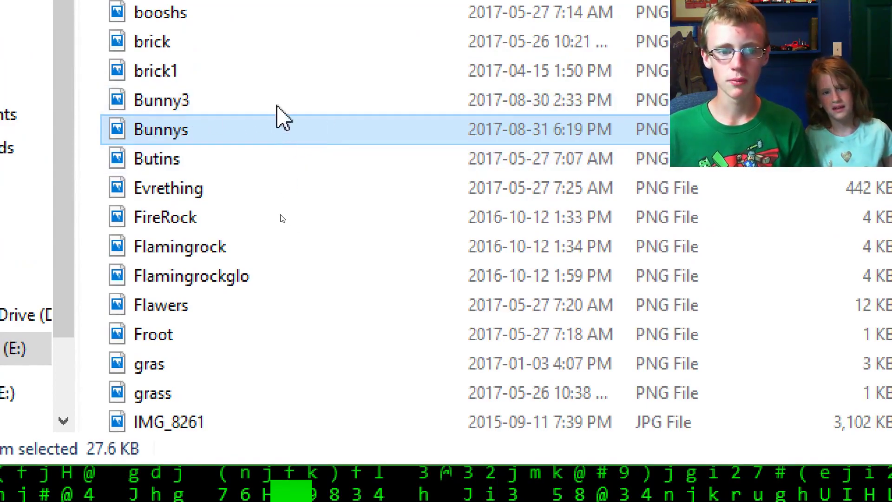
right_click(205, 128)
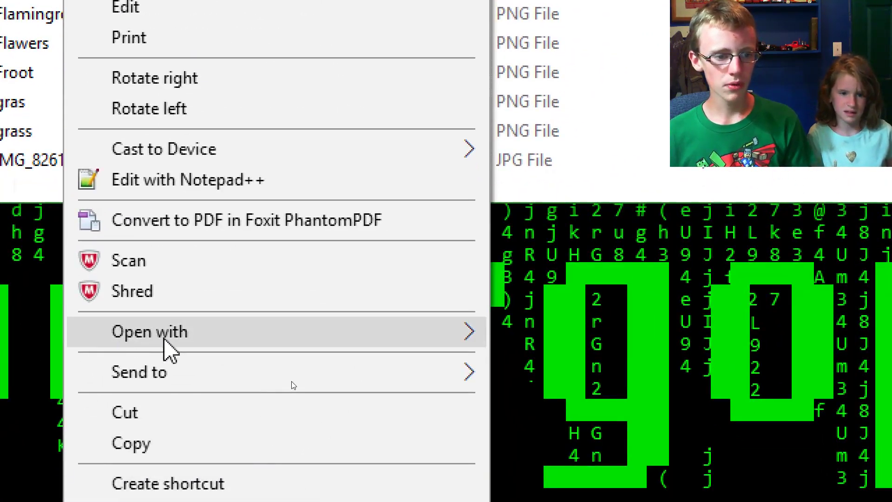
mouse_move(194, 348)
click(590, 402)
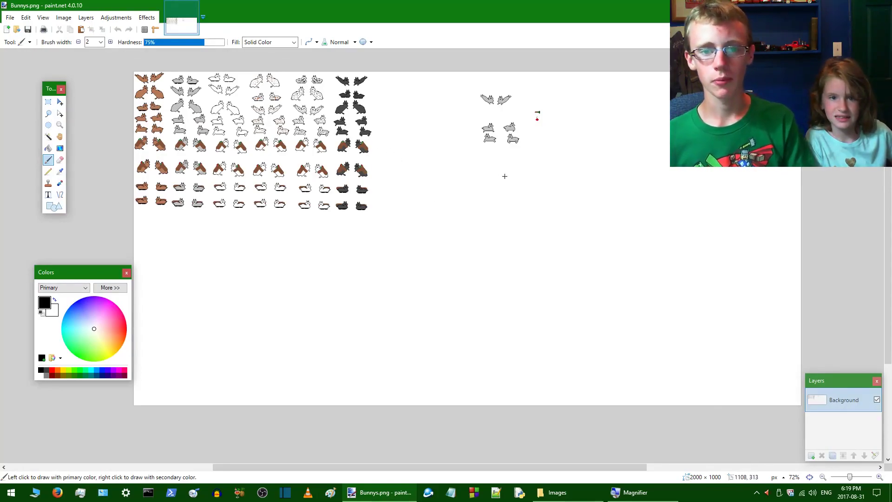
Step: Restore paint.net, choose the Magic Wand from the Tools window, and maximize the editor
drag(767, 17, 350, 157)
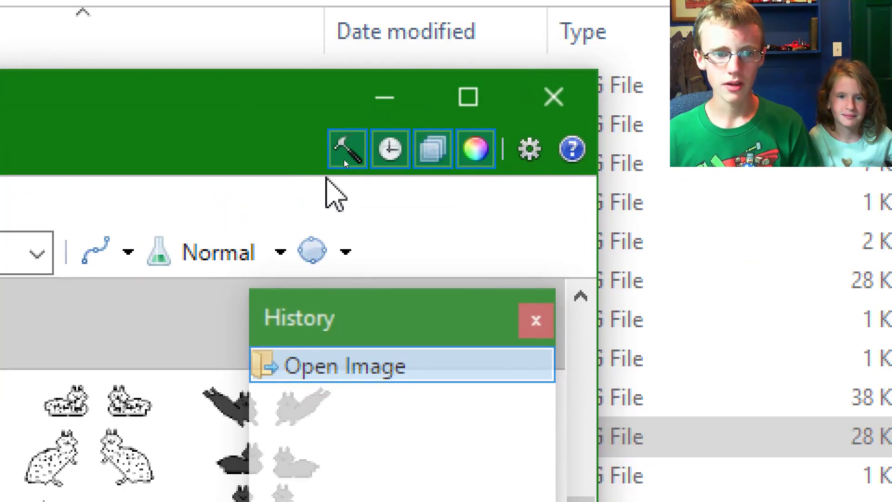
click(345, 158)
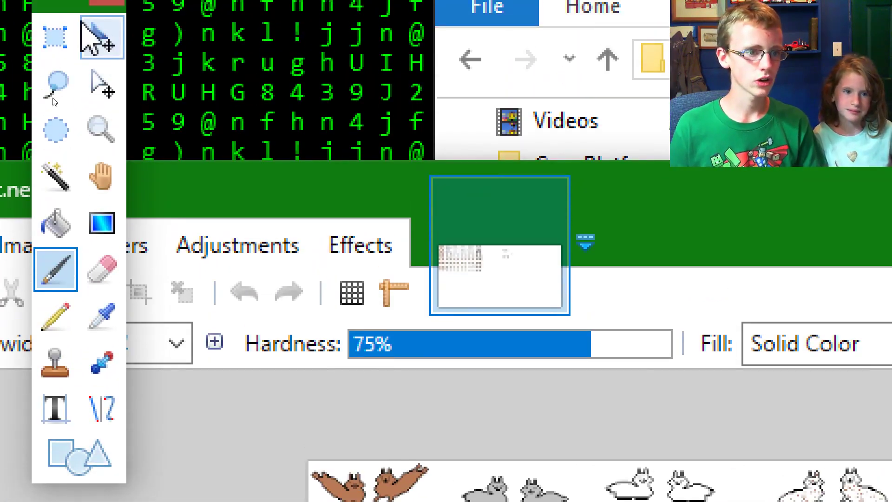
click(53, 178)
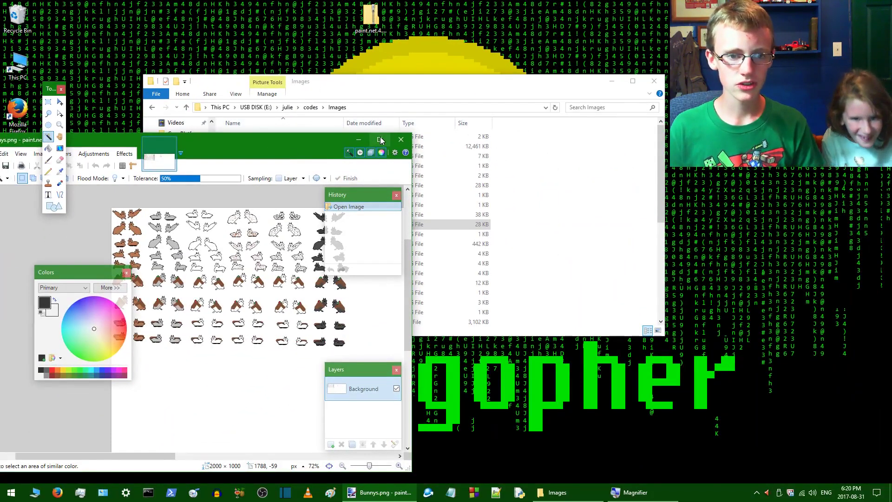
click(379, 140)
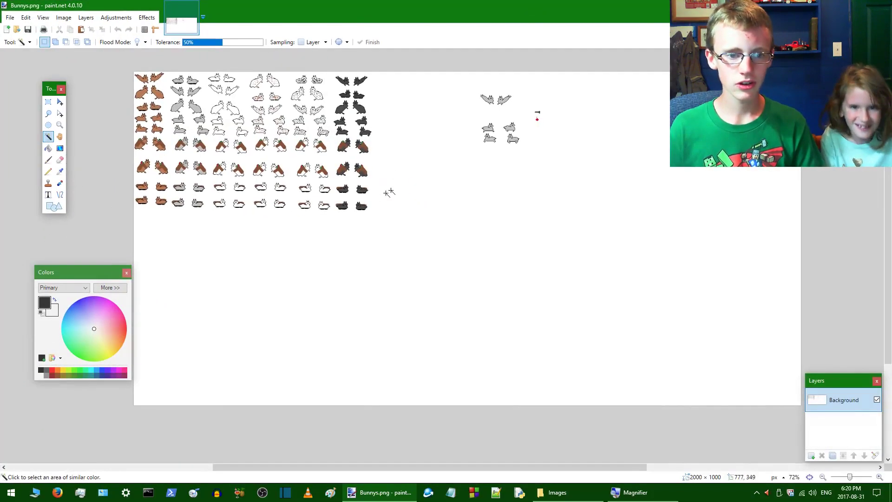
Step: Magic-wand the Bunnys sheet's white background and delete it to transparency
click(400, 152)
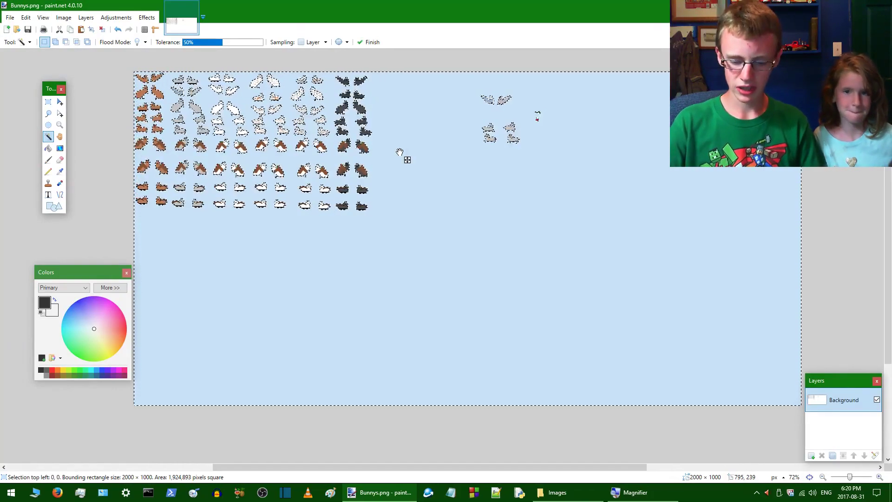
key(Delete)
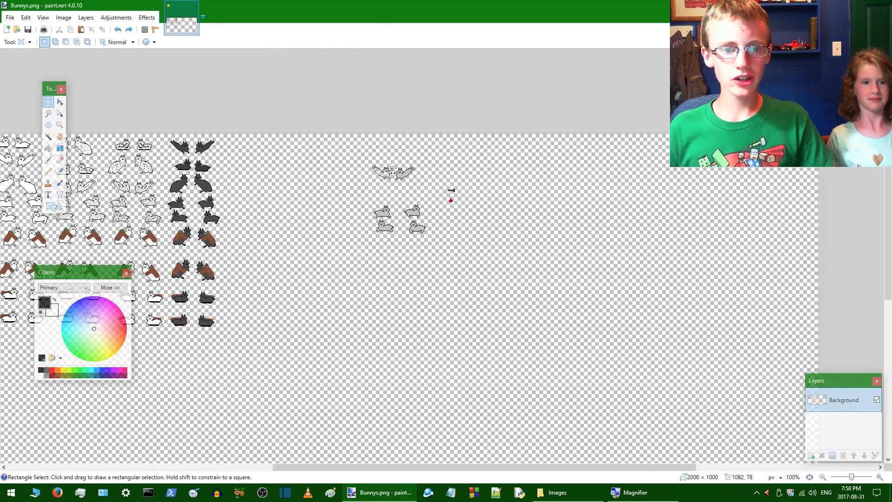
ctrl+scroll(392, 171, up, 3)
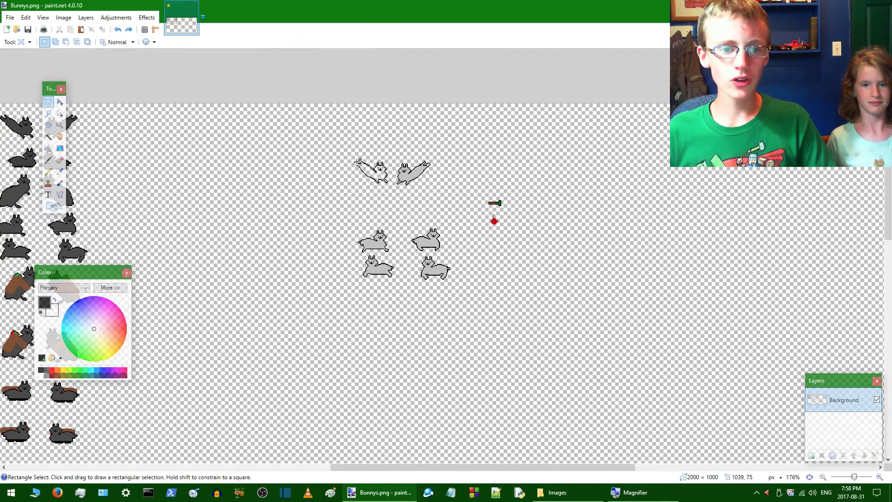
ctrl+scroll(357, 161, down, 3)
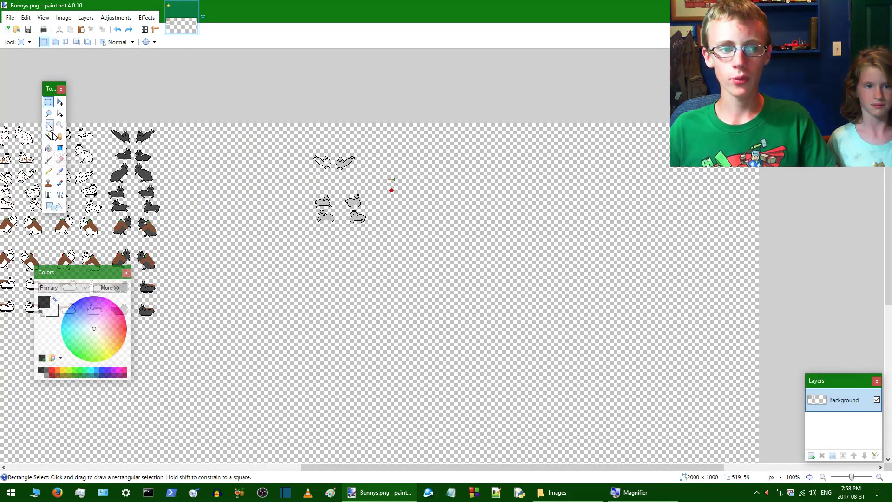
Step: With the Magic Wand, test tolerance at 100% and 0%, then select a dark gray bunny
click(52, 138)
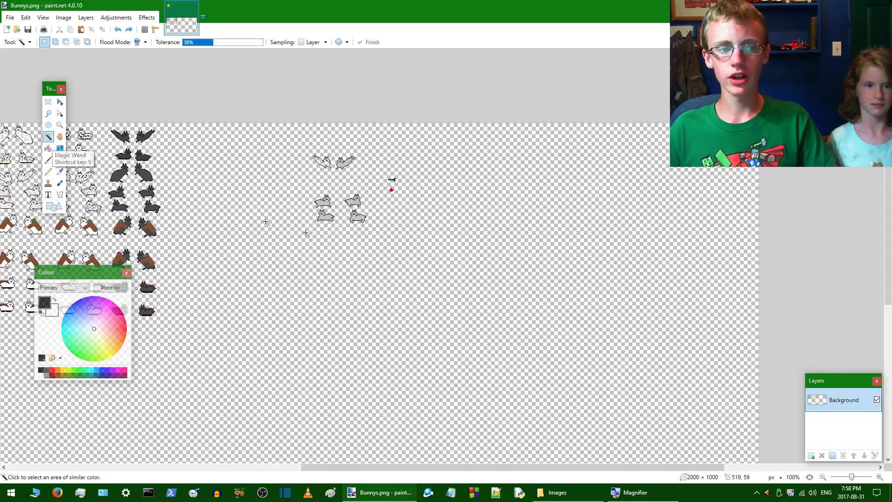
click(481, 242)
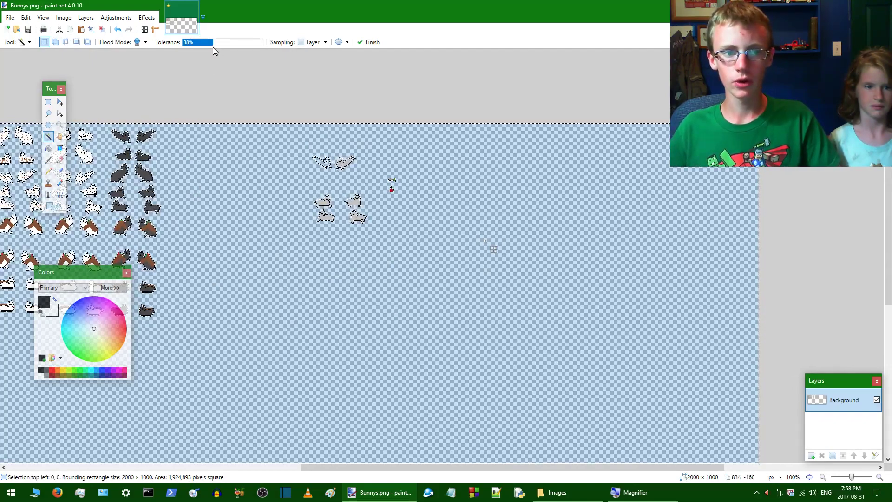
drag(214, 43, 275, 48)
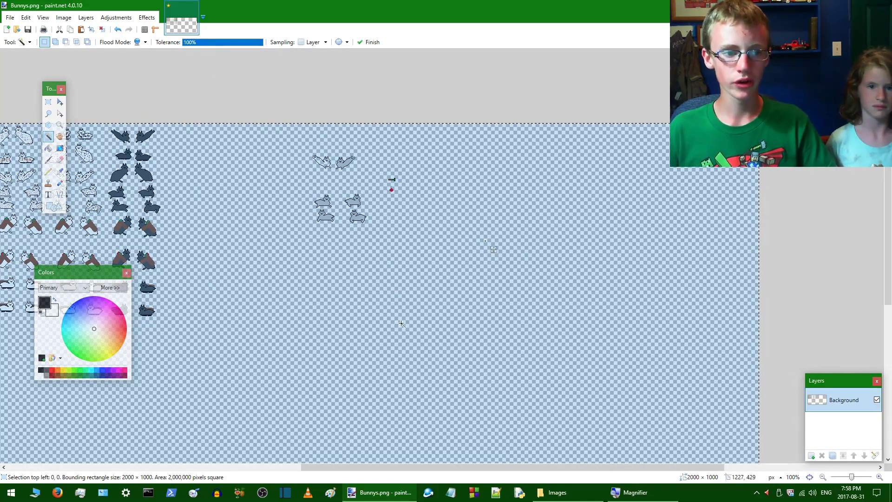
drag(261, 44, 165, 48)
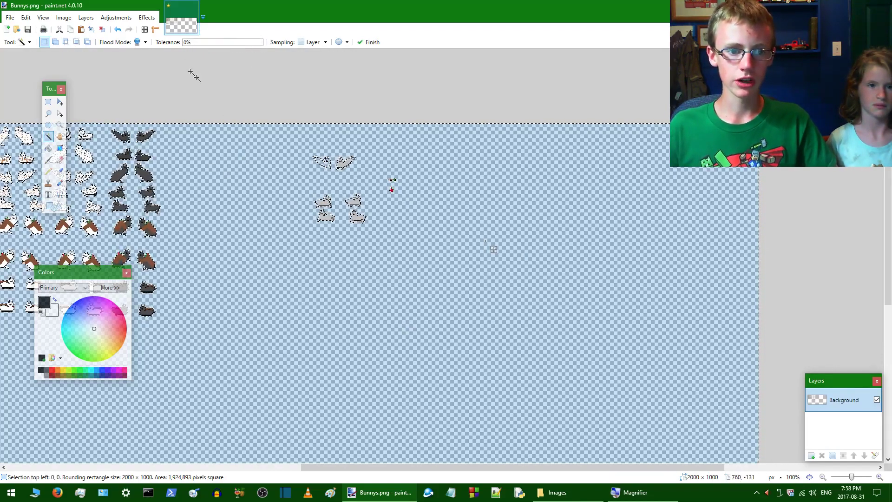
scroll(138, 200, up, 5)
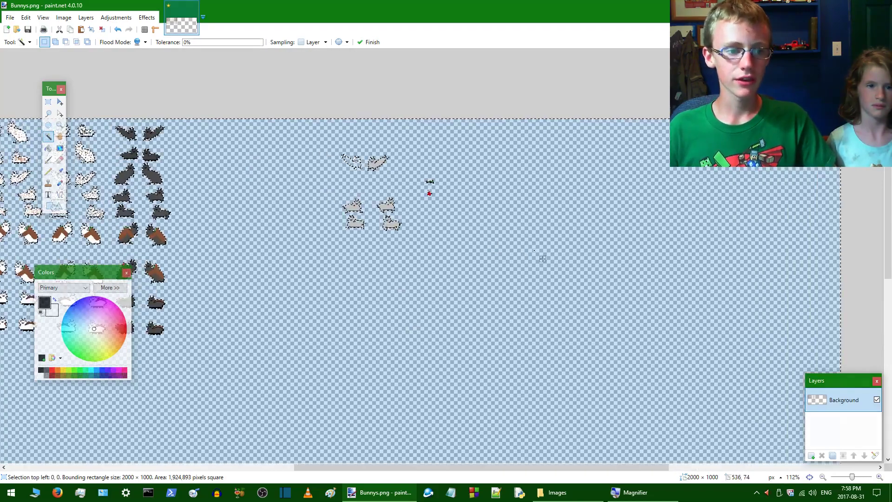
scroll(135, 200, up, 3)
click(250, 230)
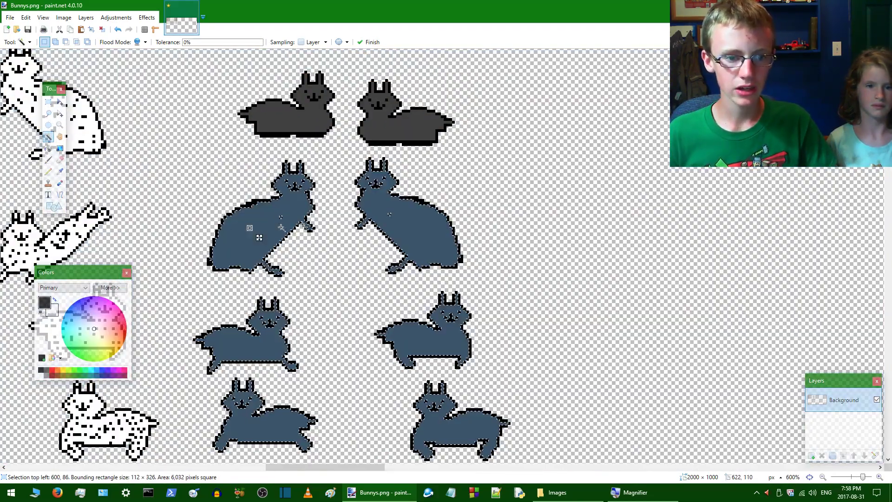
scroll(373, 181, down, 4)
Step: Set Flood Mode to Global and tolerance to 41% to select all dark bunnies
click(137, 42)
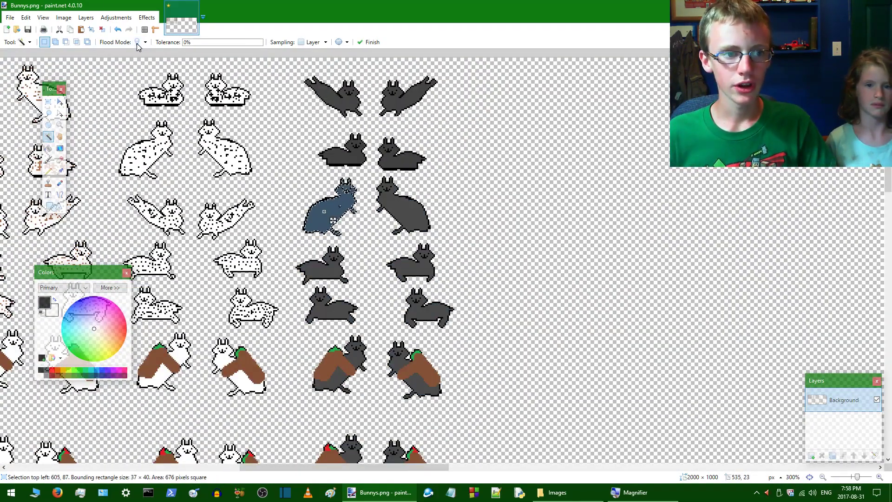
scroll(359, 213, down, 2)
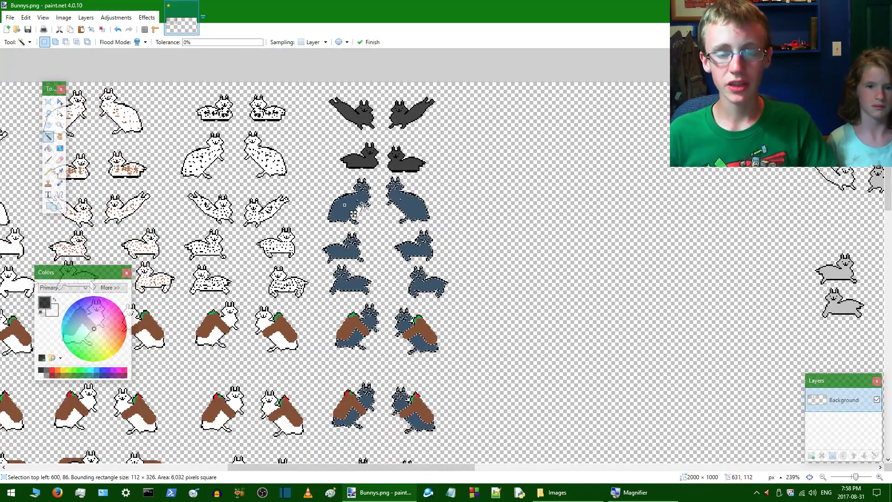
click(367, 160)
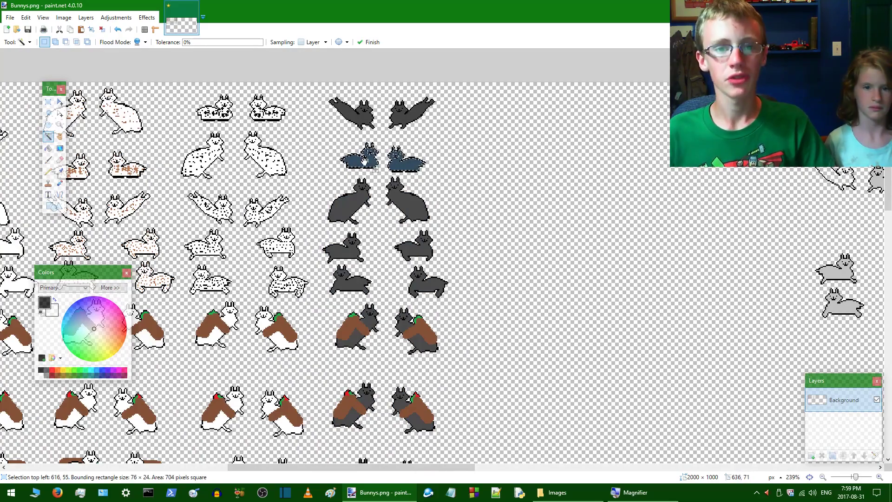
drag(182, 43, 218, 47)
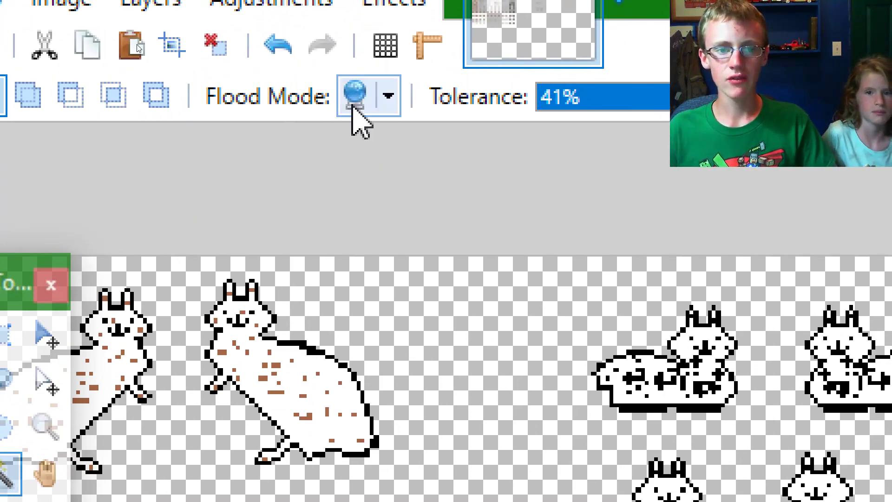
click(378, 67)
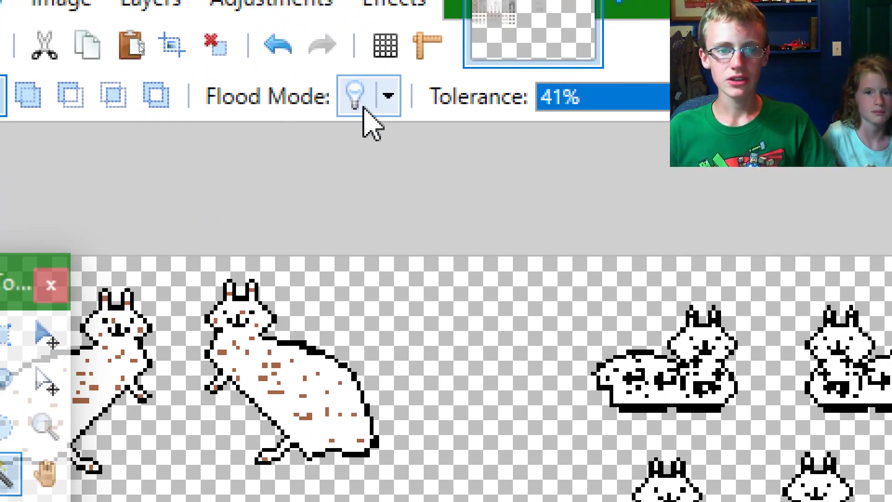
click(354, 111)
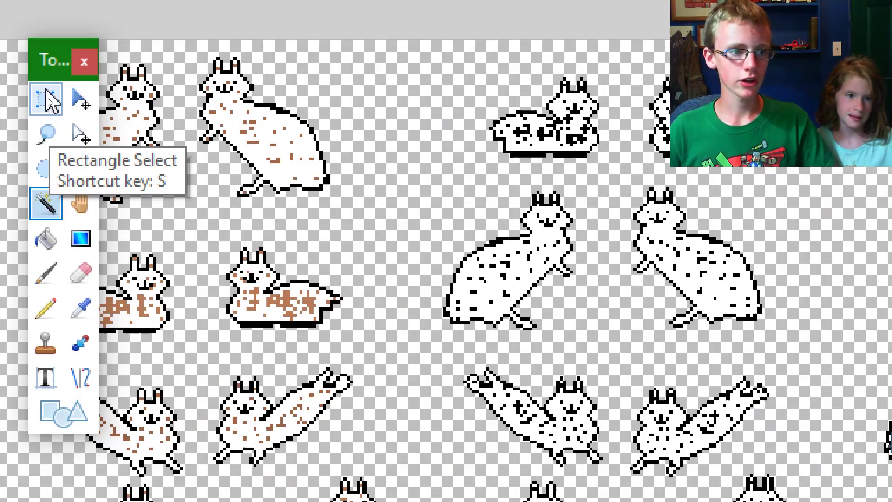
Step: Switch to Rectangle Select, clear the Magic Wand selection and dismiss the accidental Start menu
click(47, 93)
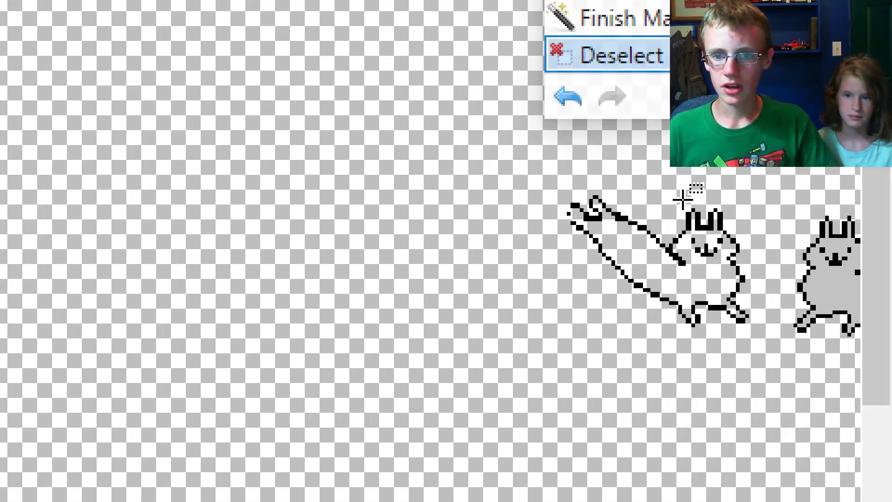
scroll(785, 274, up, 4)
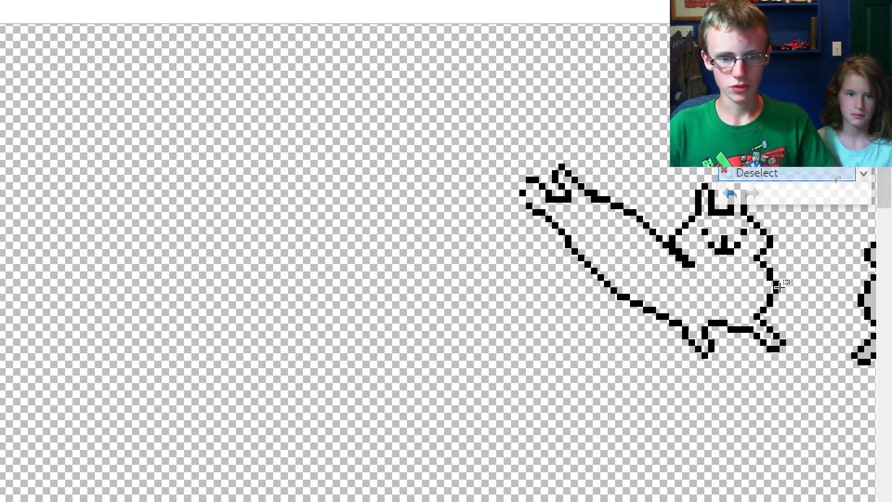
key(super)
click(768, 229)
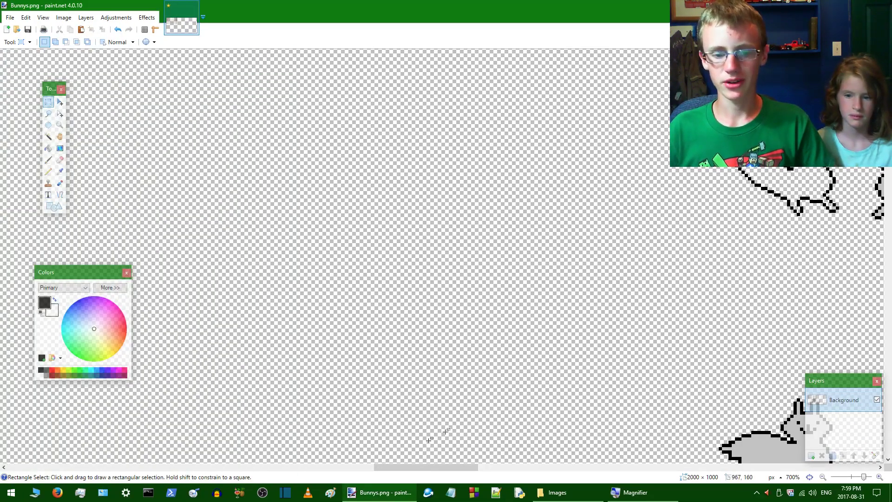
Step: Zoom in and sample the gray bunny's light gray as the primary colour
drag(441, 468, 501, 468)
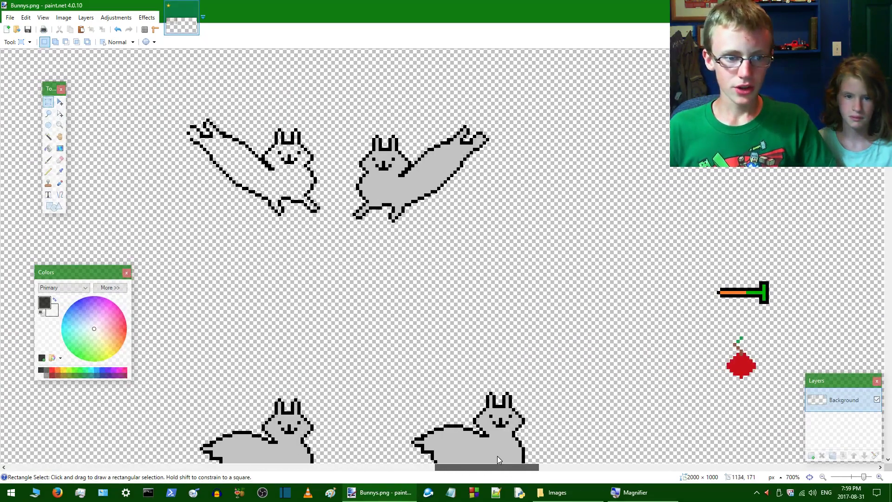
click(48, 171)
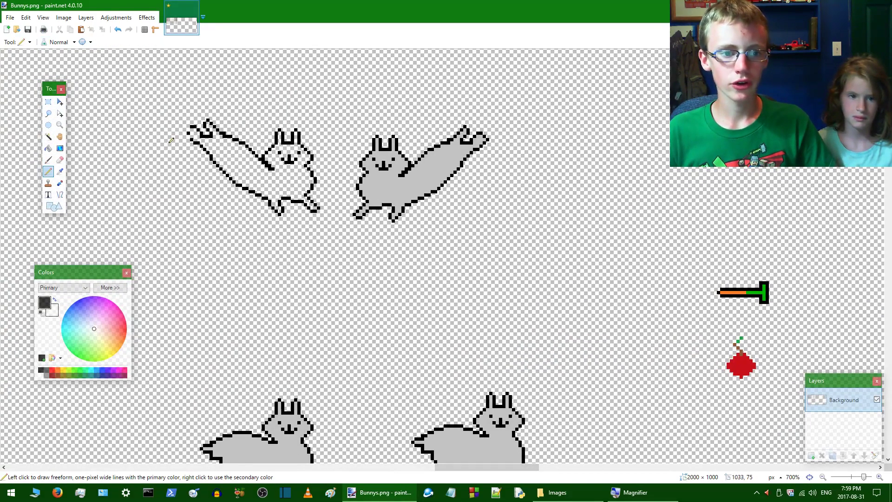
scroll(172, 124, up, 4)
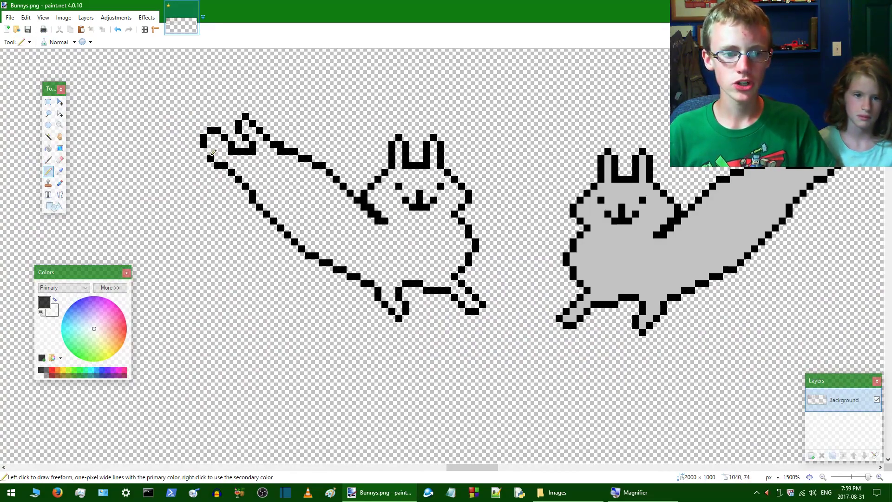
click(60, 173)
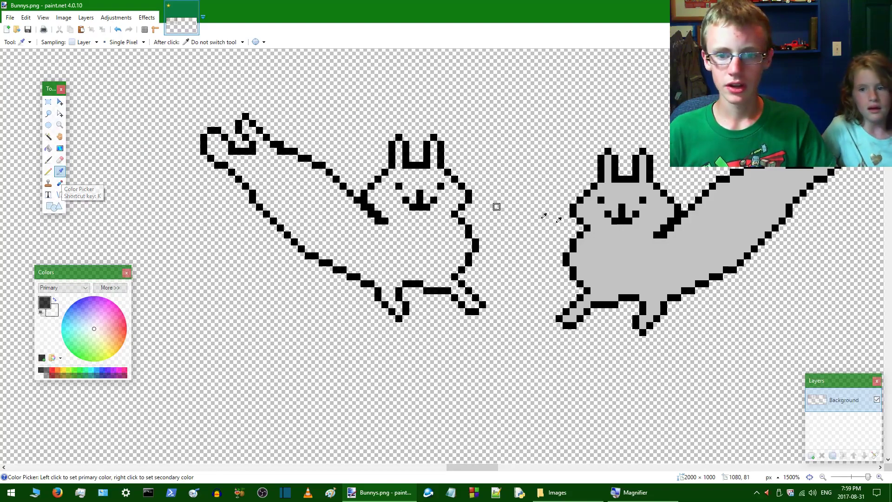
click(622, 246)
Step: Select the Paint Bucket with antialiasing disabled
click(48, 149)
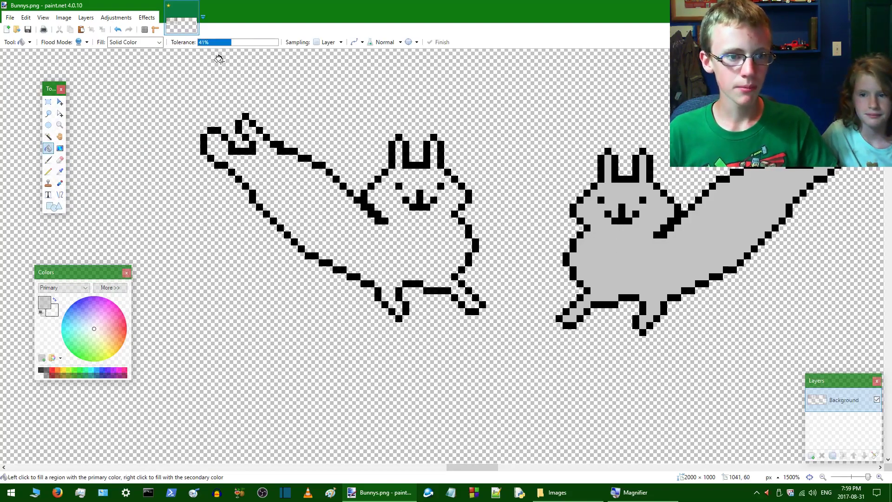
click(357, 42)
click(372, 64)
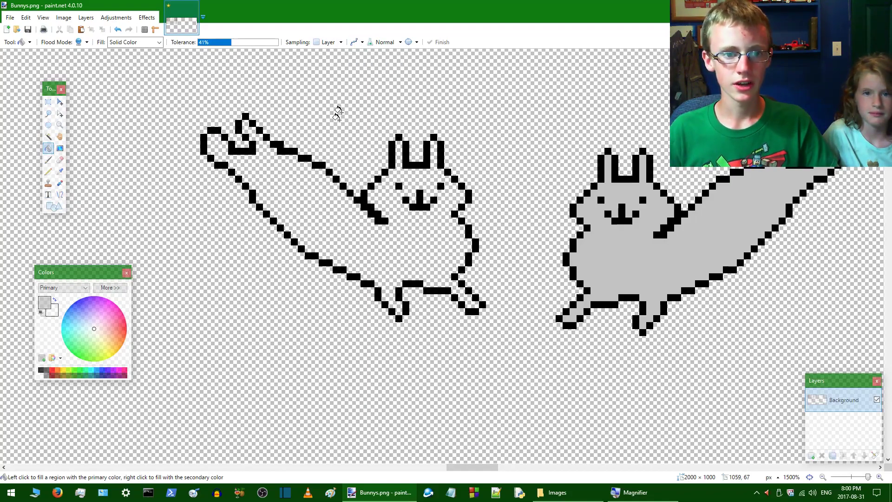
Step: Try filling the left bunny at 0% tolerance, undoing the fills that leaked into the background
click(305, 201)
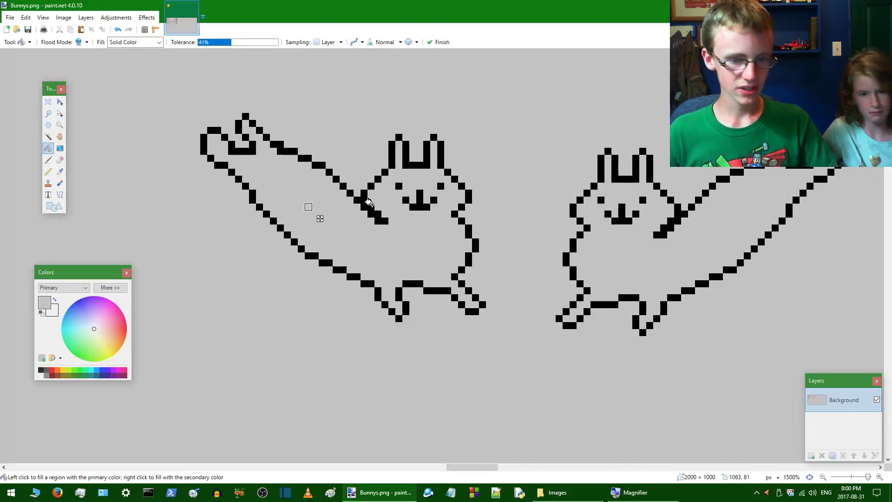
key(ctrl+z)
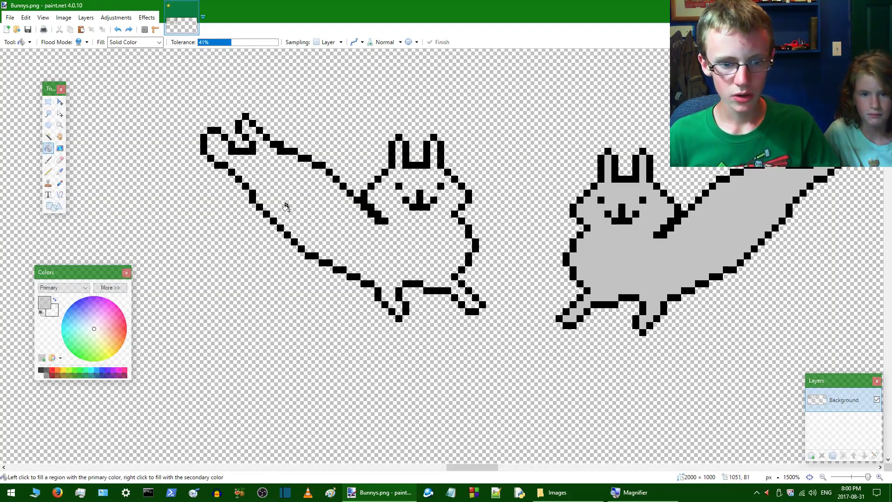
drag(228, 46, 177, 48)
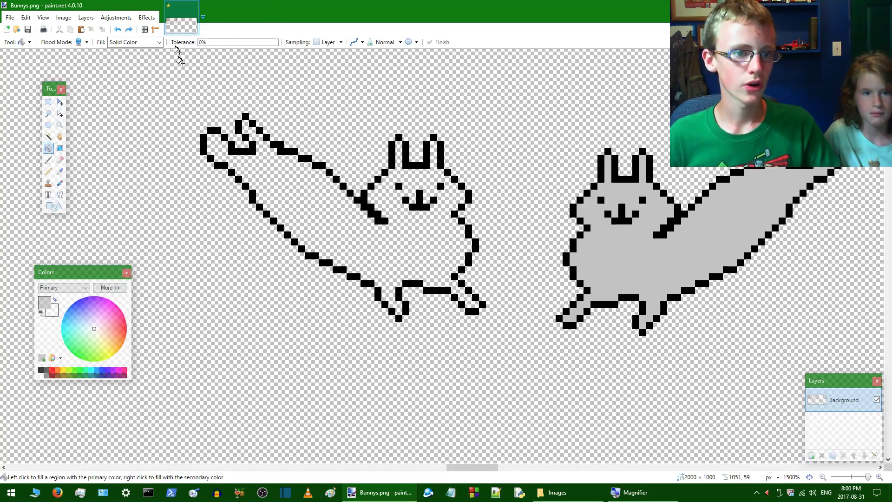
click(306, 196)
key(ctrl+z)
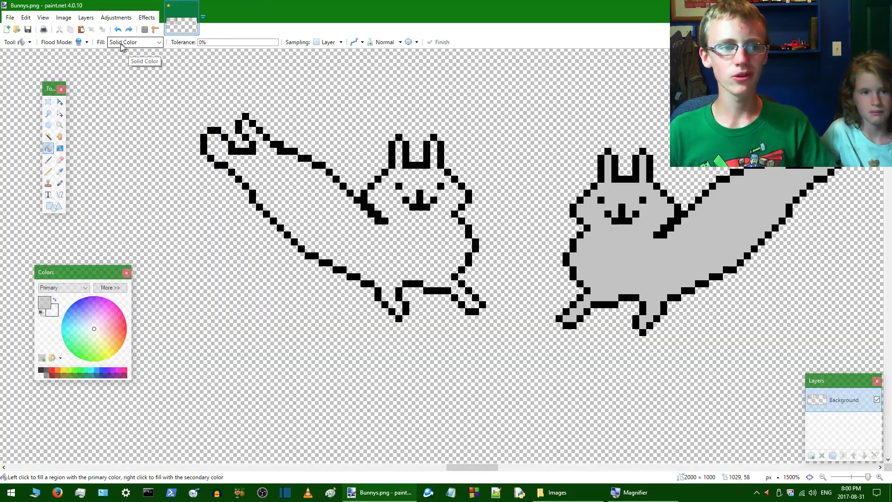
Step: Set Flood Mode to Contiguous and fill the left bunny's body light gray
click(86, 42)
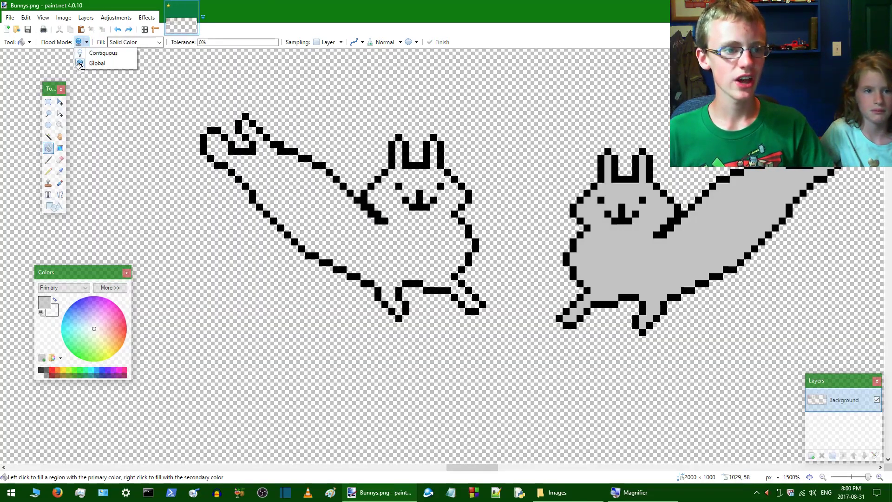
click(103, 53)
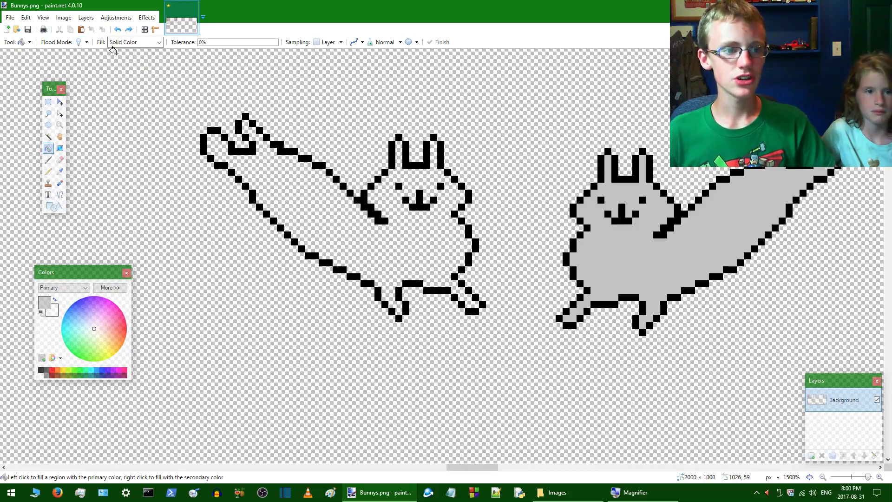
click(293, 178)
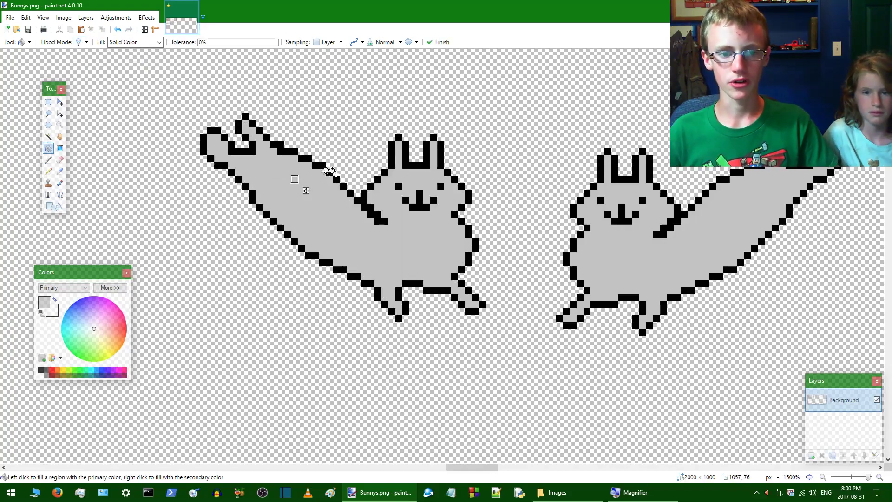
Step: Fill the stretching bunny's white body with light gray using the Paint Bucket
scroll(330, 171, down, 15)
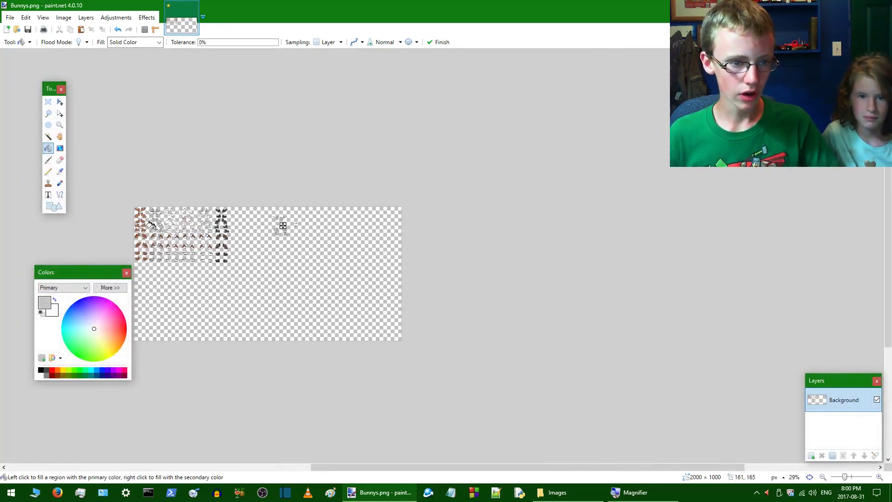
scroll(151, 226, up, 6)
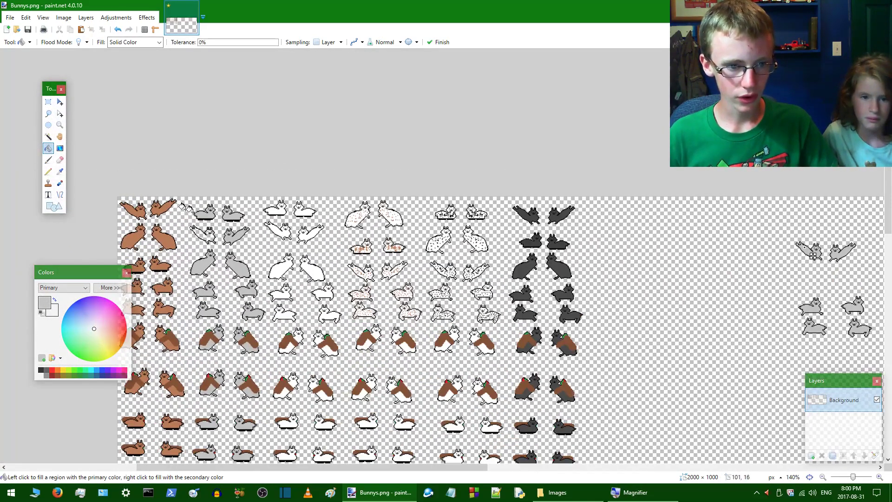
scroll(218, 245, up, 8)
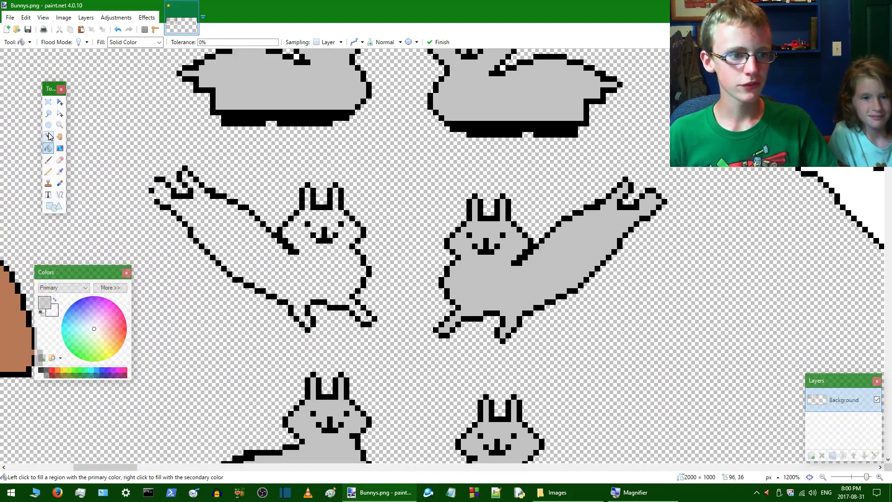
click(48, 171)
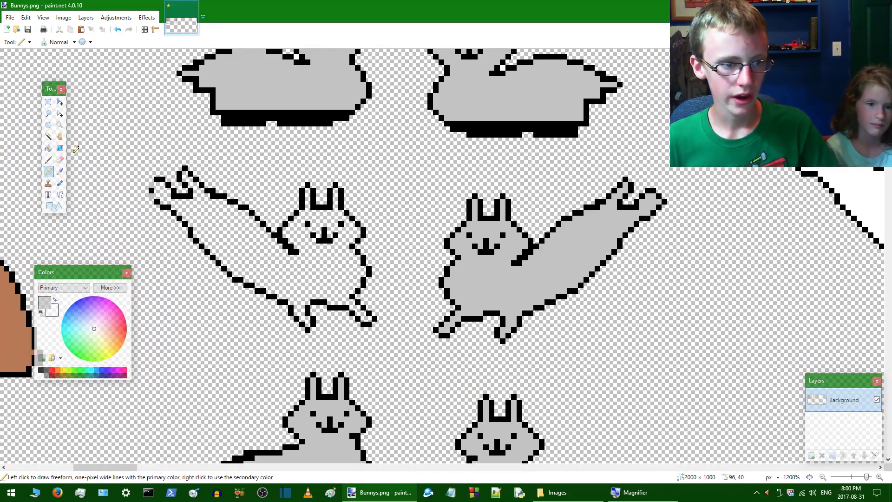
click(48, 149)
click(235, 230)
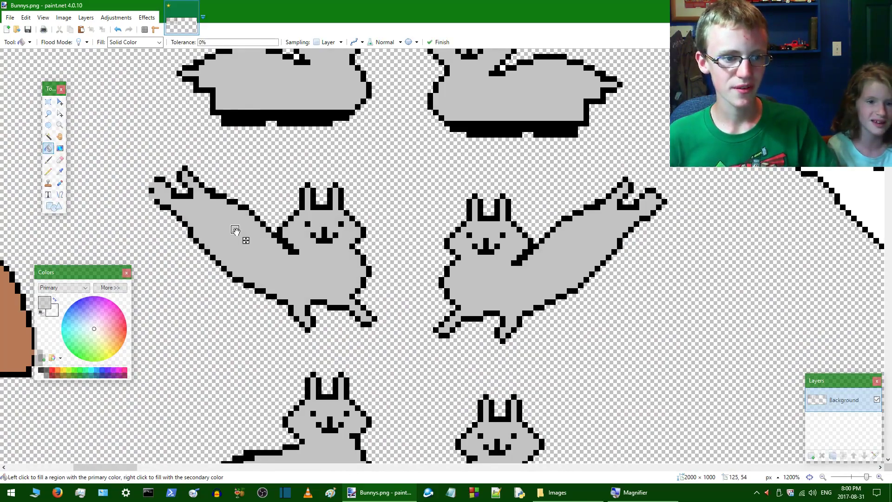
scroll(235, 230, down, 6)
scroll(241, 234, down, 7)
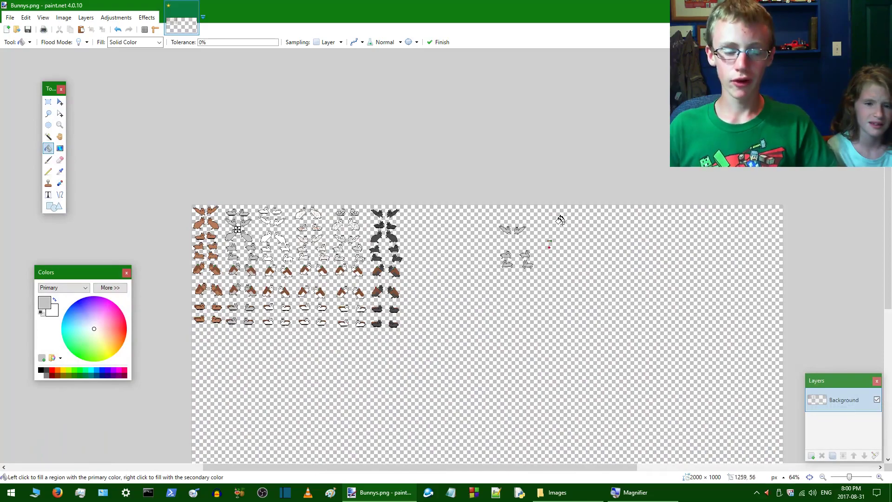
Step: Save Bunnys.png with the default PNG settings and close Paint.NET
key(ctrl+s)
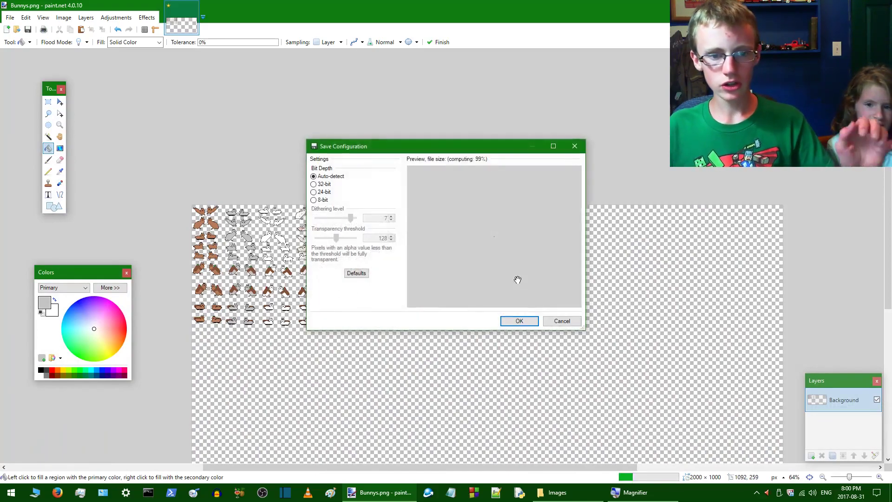
click(519, 321)
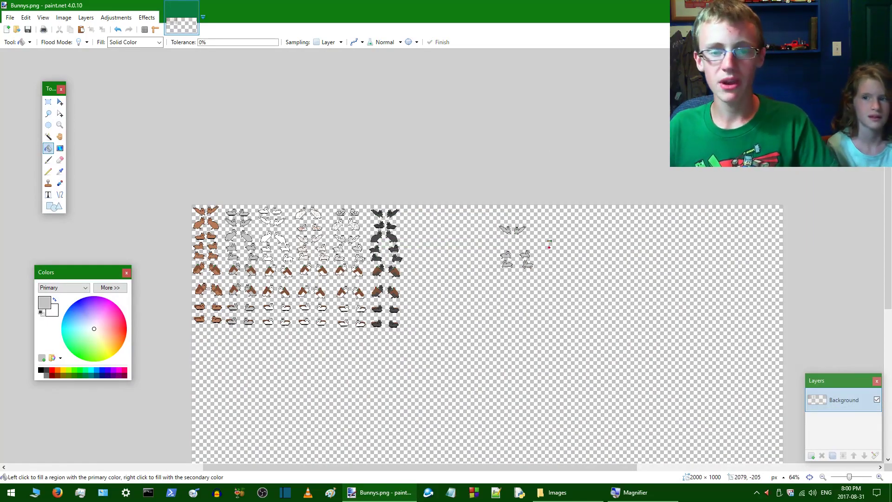
key(alt+F4)
Step: From the julie folder, open codes and run the newest bunny game script, bunny22
click(164, 119)
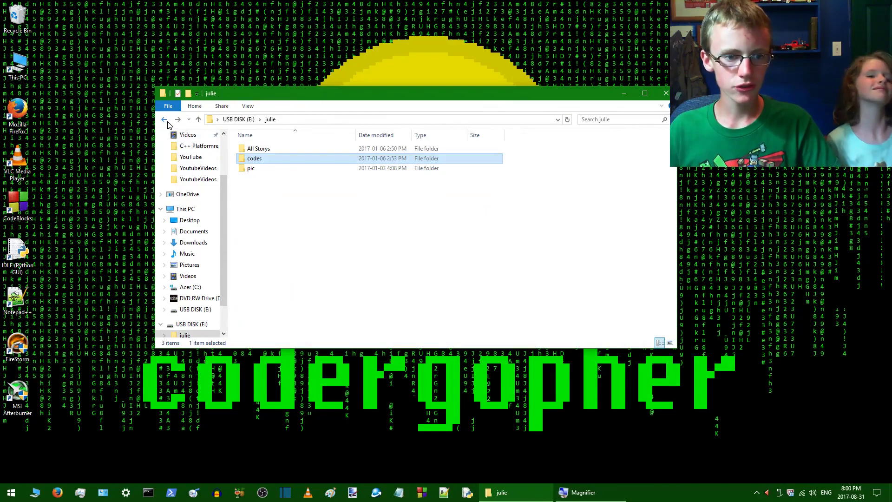
double_click(256, 160)
scroll(299, 200, down, 3)
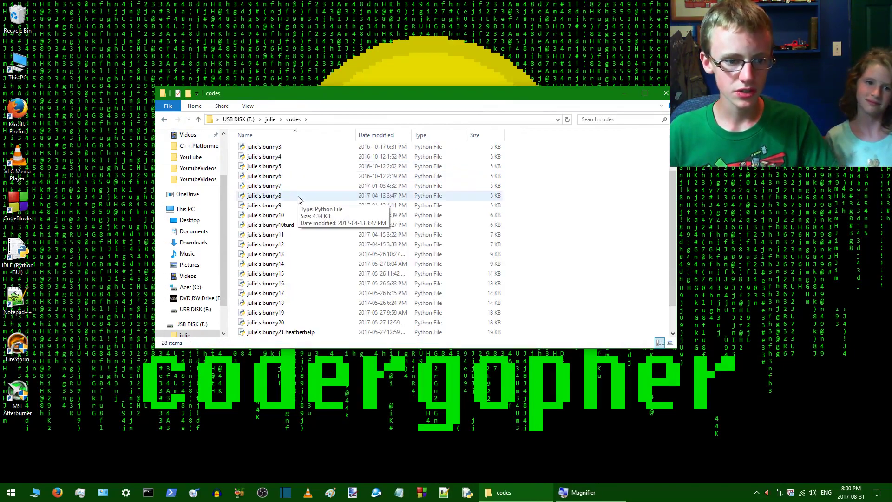
double_click(286, 323)
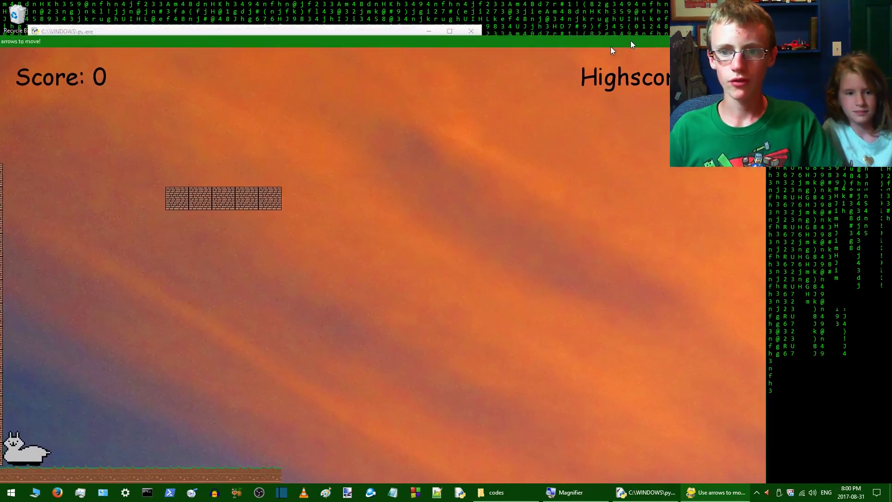
Step: Move the game window down, then bring it back in front of the console
drag(631, 41, 411, 115)
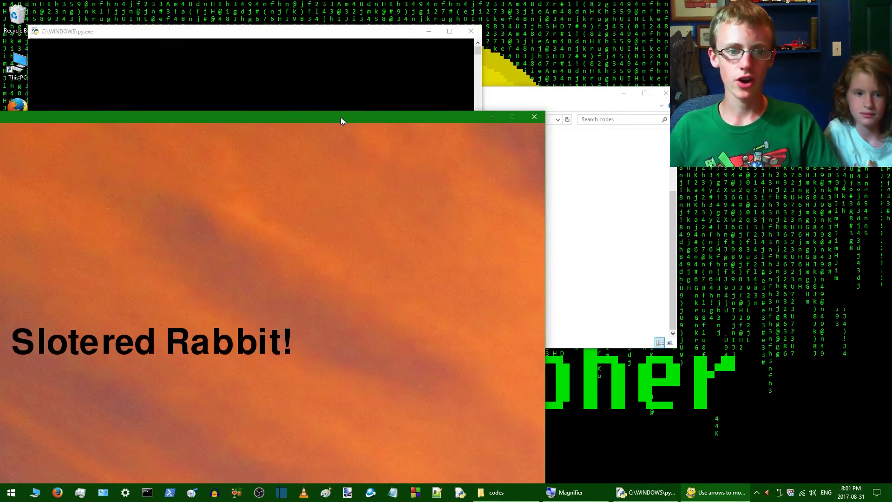
click(396, 110)
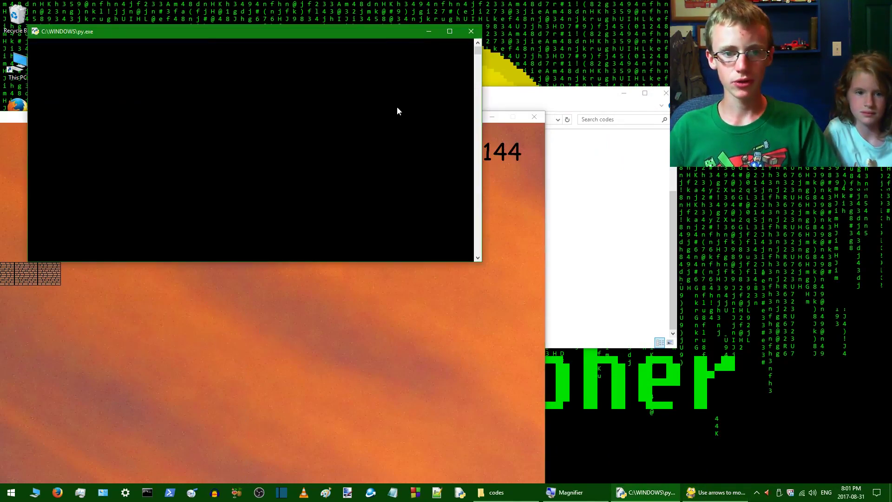
click(507, 116)
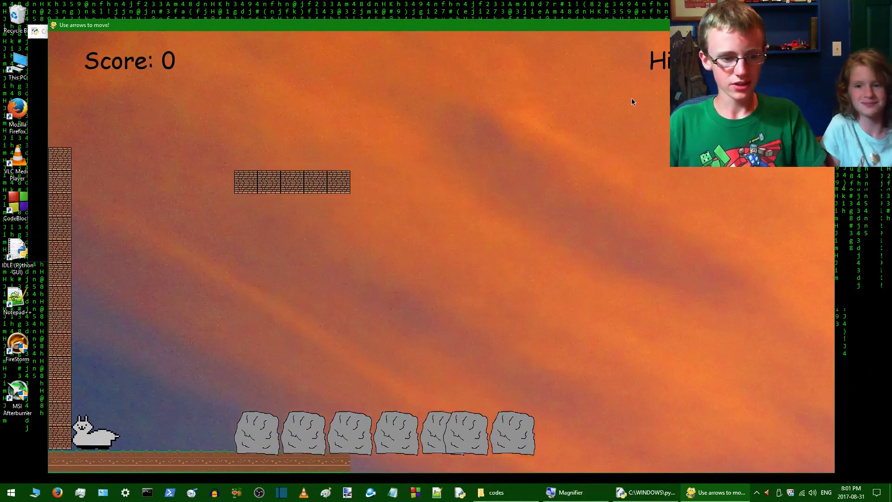
Step: Run and jump the bunny right over the steps, then turn left and back right
key(Right)
key(Up)
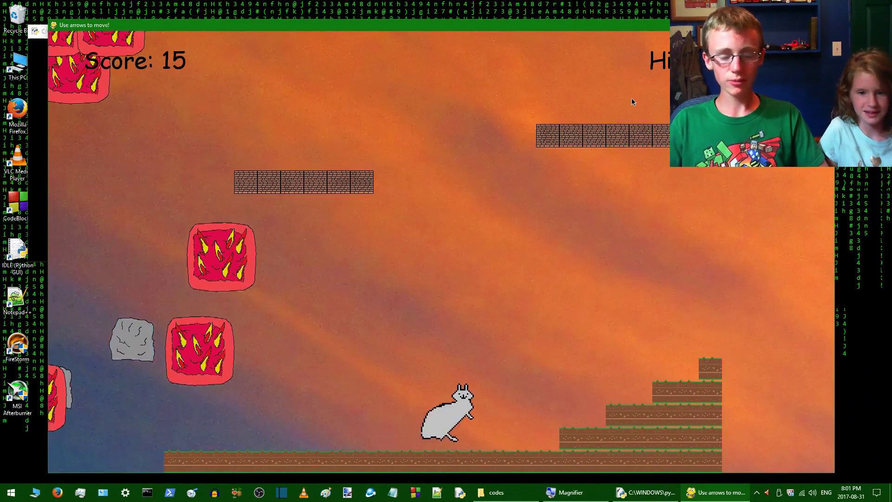
key(Right)
key(Up)
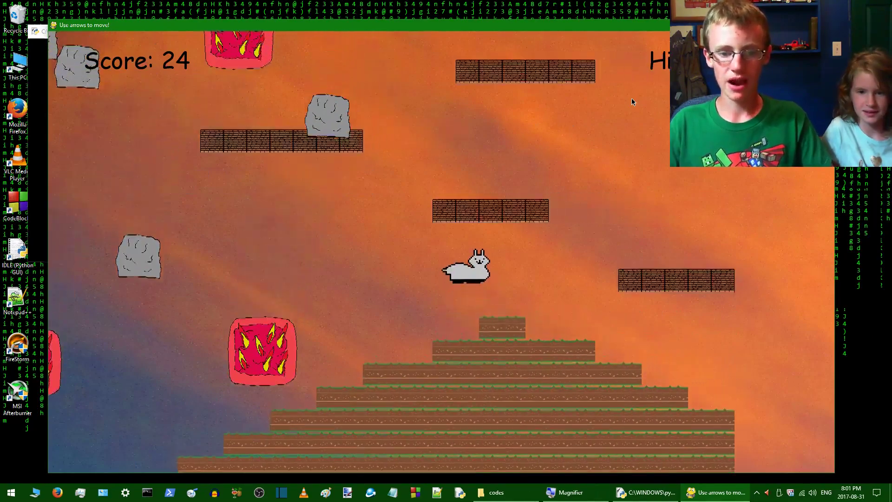
key(Right)
key(Up)
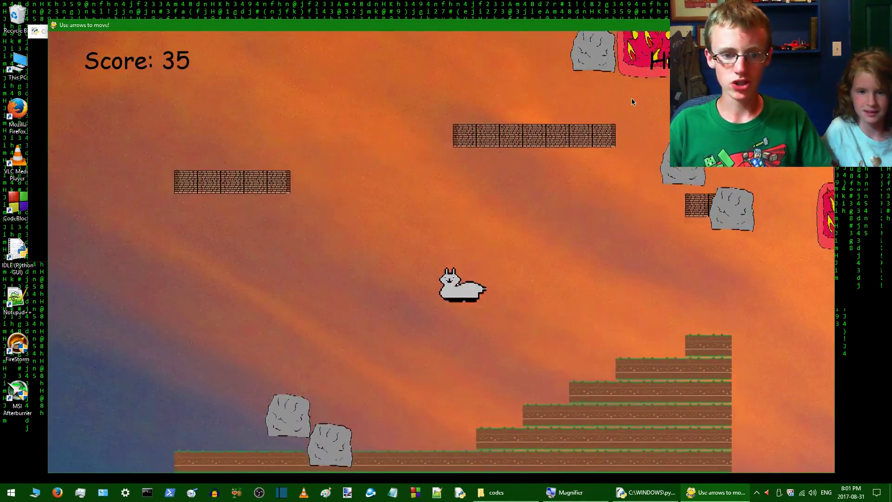
key(Left)
key(Up)
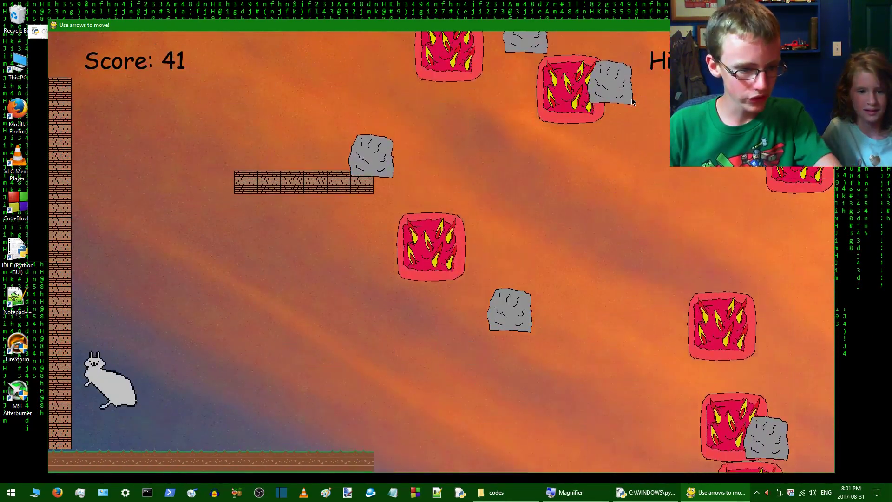
key(Up)
key(Right)
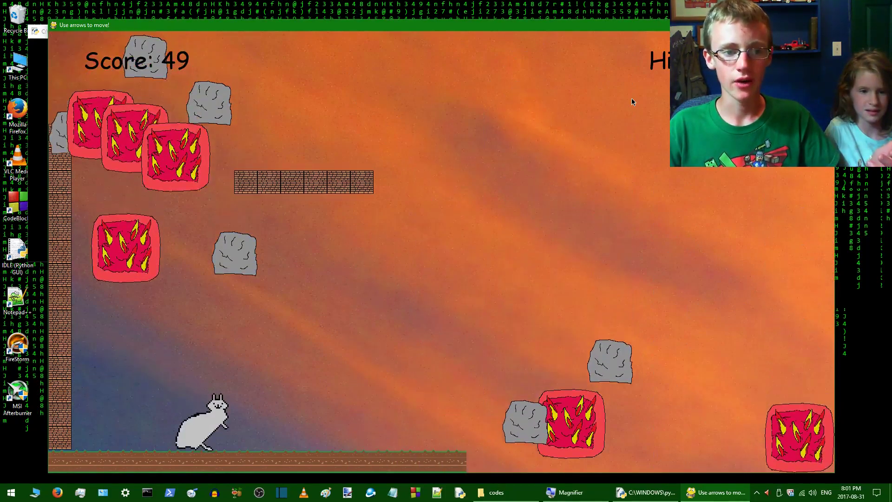
Step: Move the bunny left until a falling block crushes it, ending the round
key(Left)
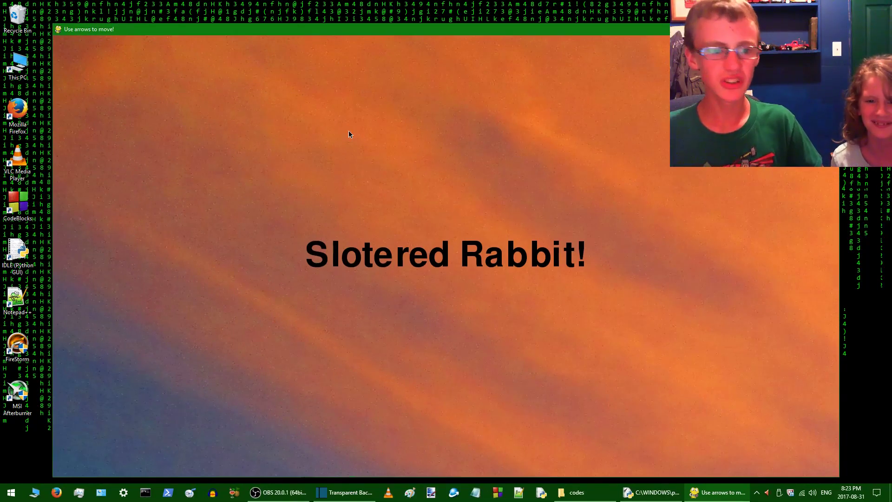
Step: Play a new round, jumping the bunny over the rocks and dodging falling fire blocks
key(Right)
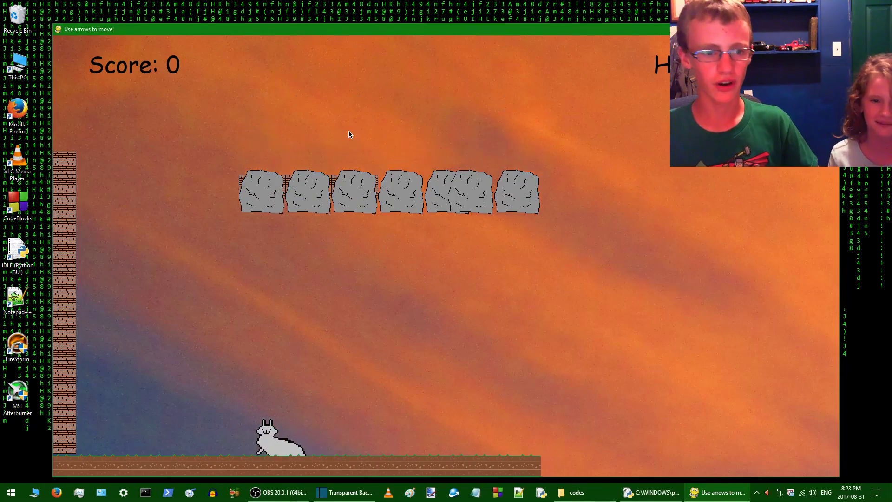
key(Up)
key(Right)
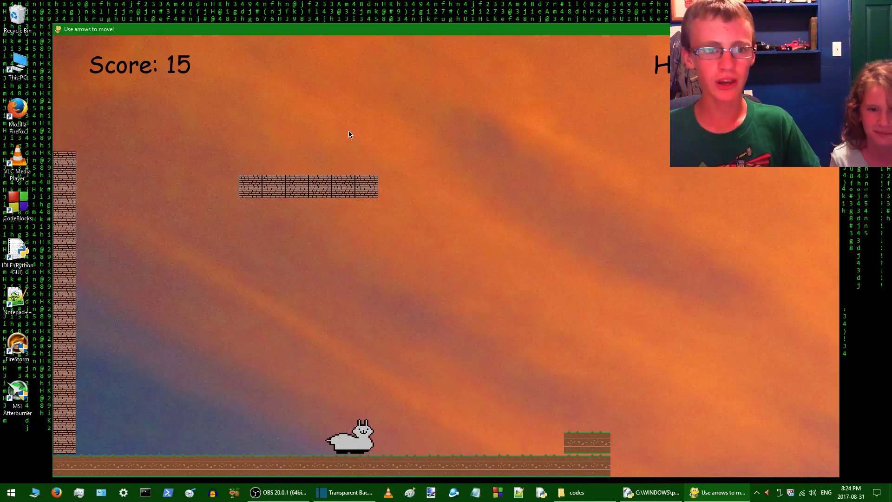
key(Left)
key(Left)
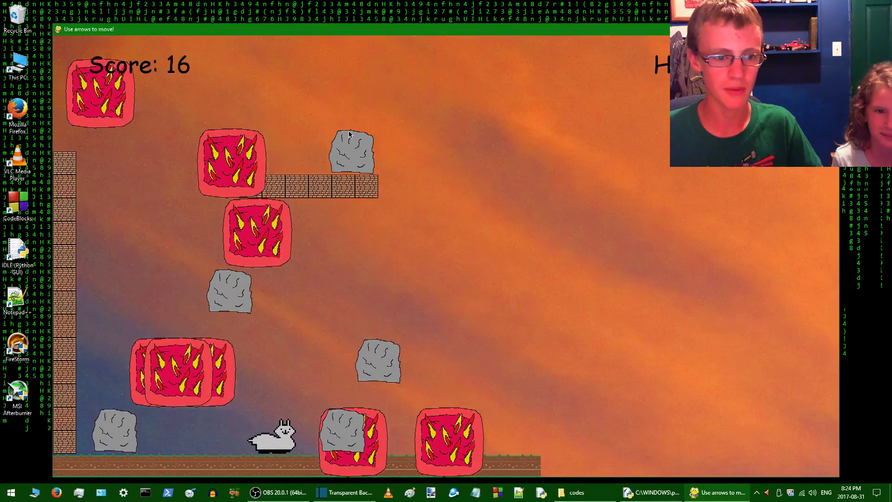
key(Right)
key(Right)
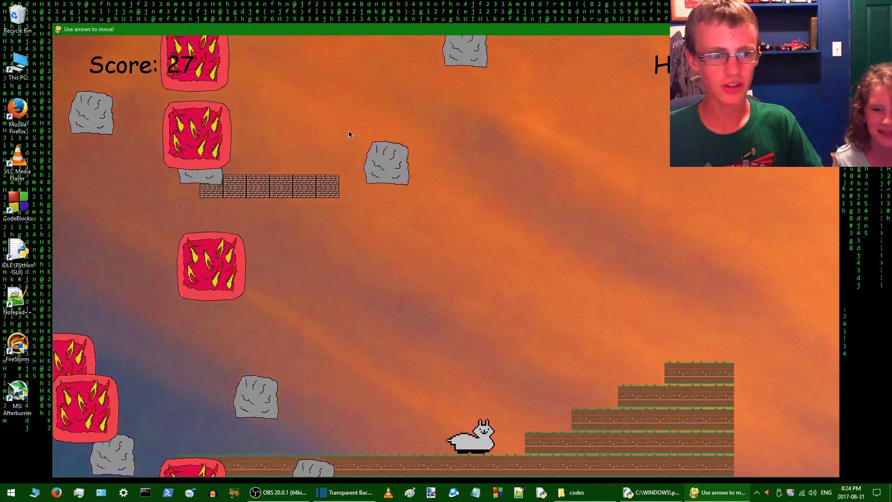